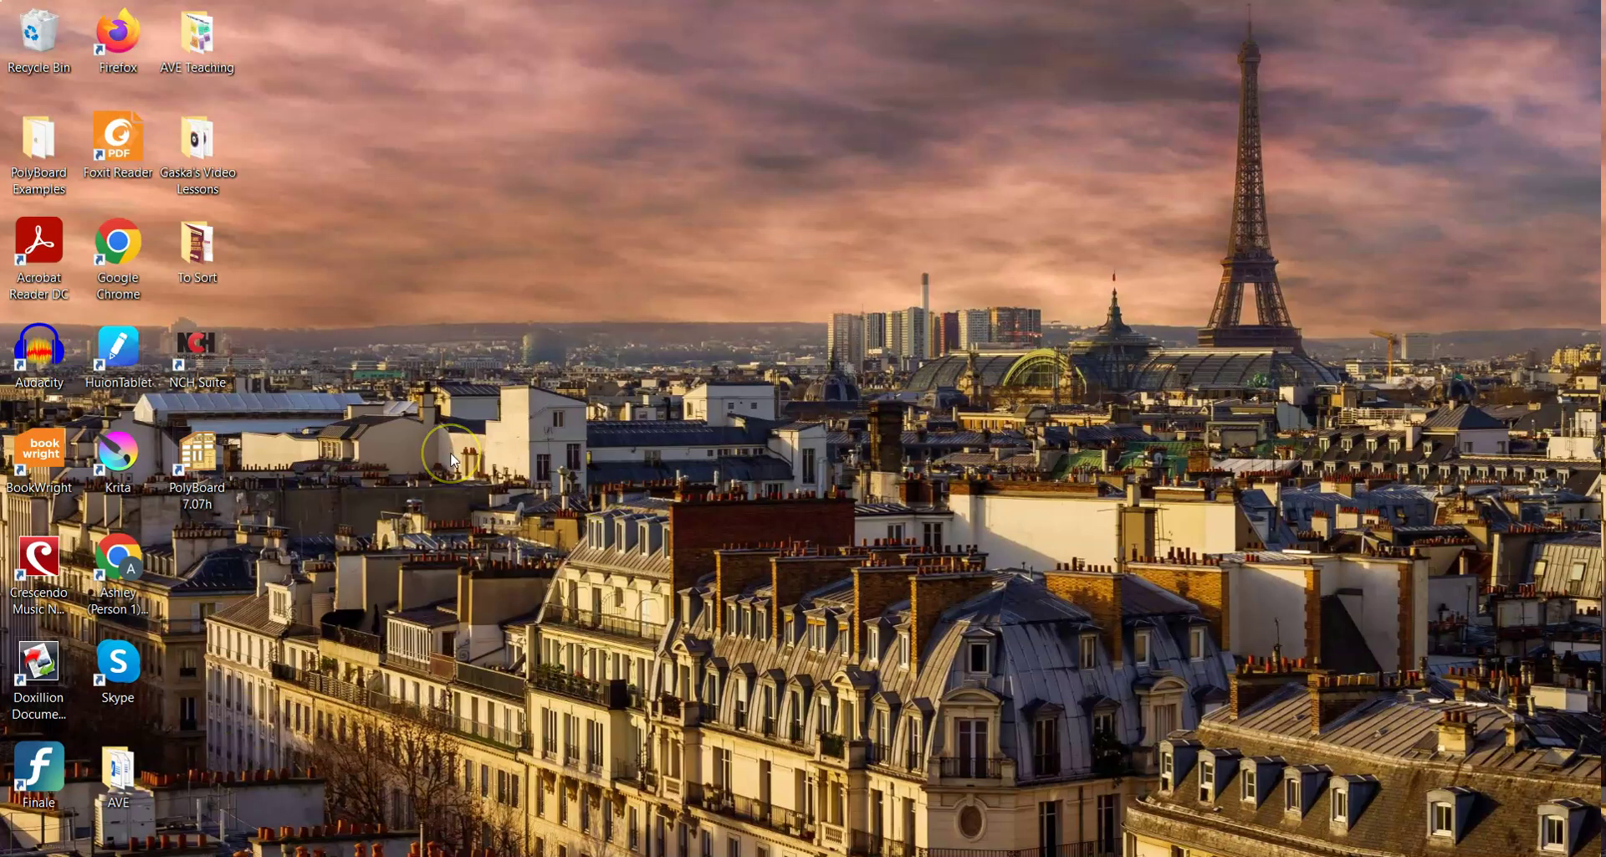
Create a new desktop folder named '2022 to 2023 Dual Diploma Assignments'
{"action": "right_click", "coordinate": [391, 298]}
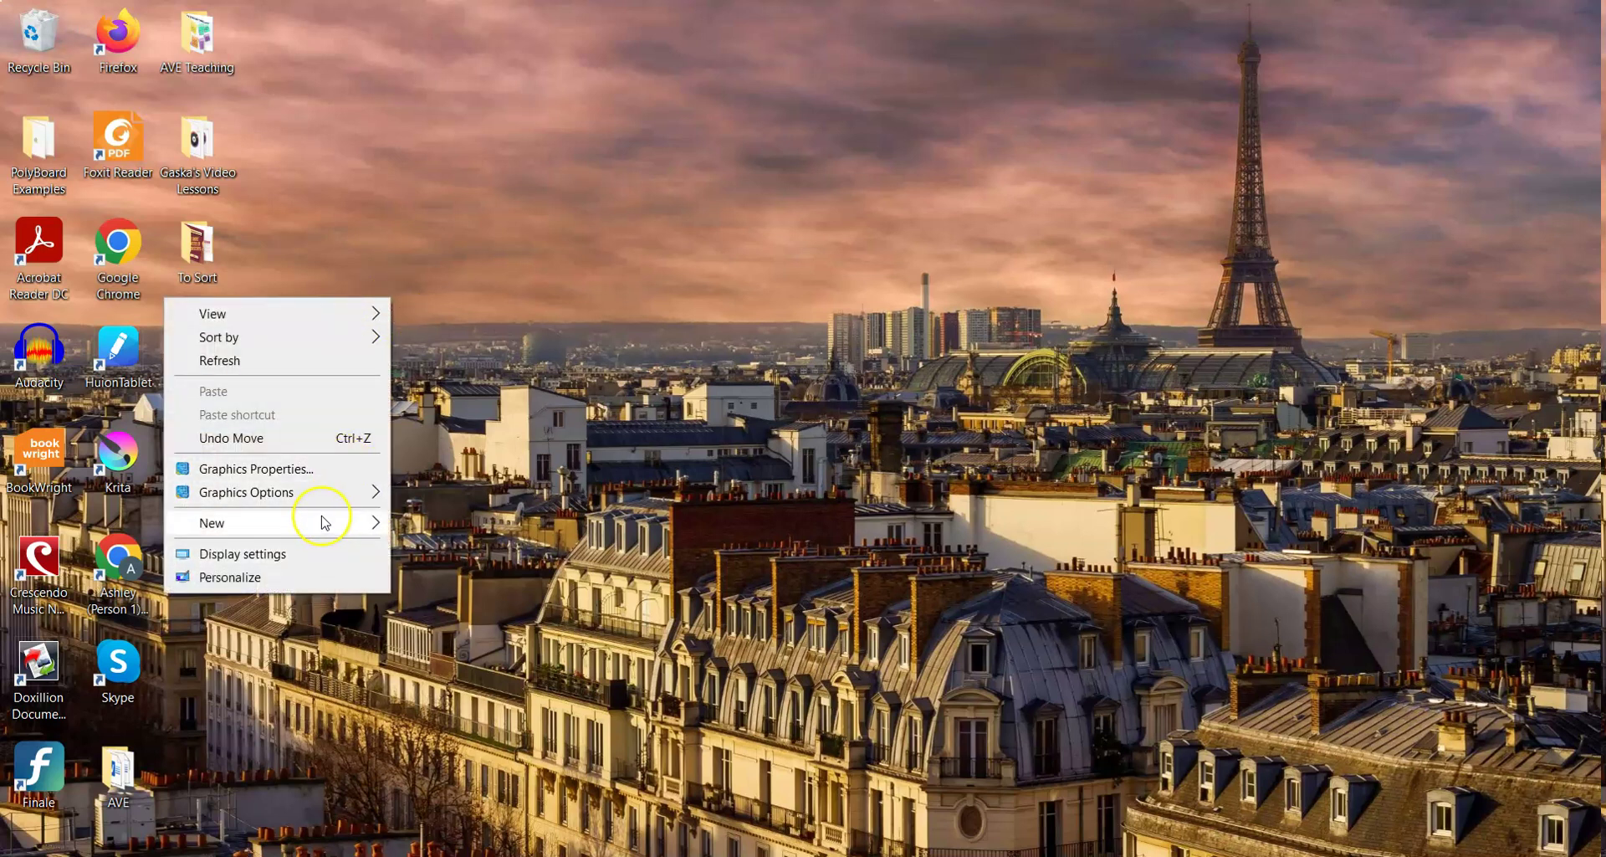
{"action": "mouse_move", "coordinate": [325, 522]}
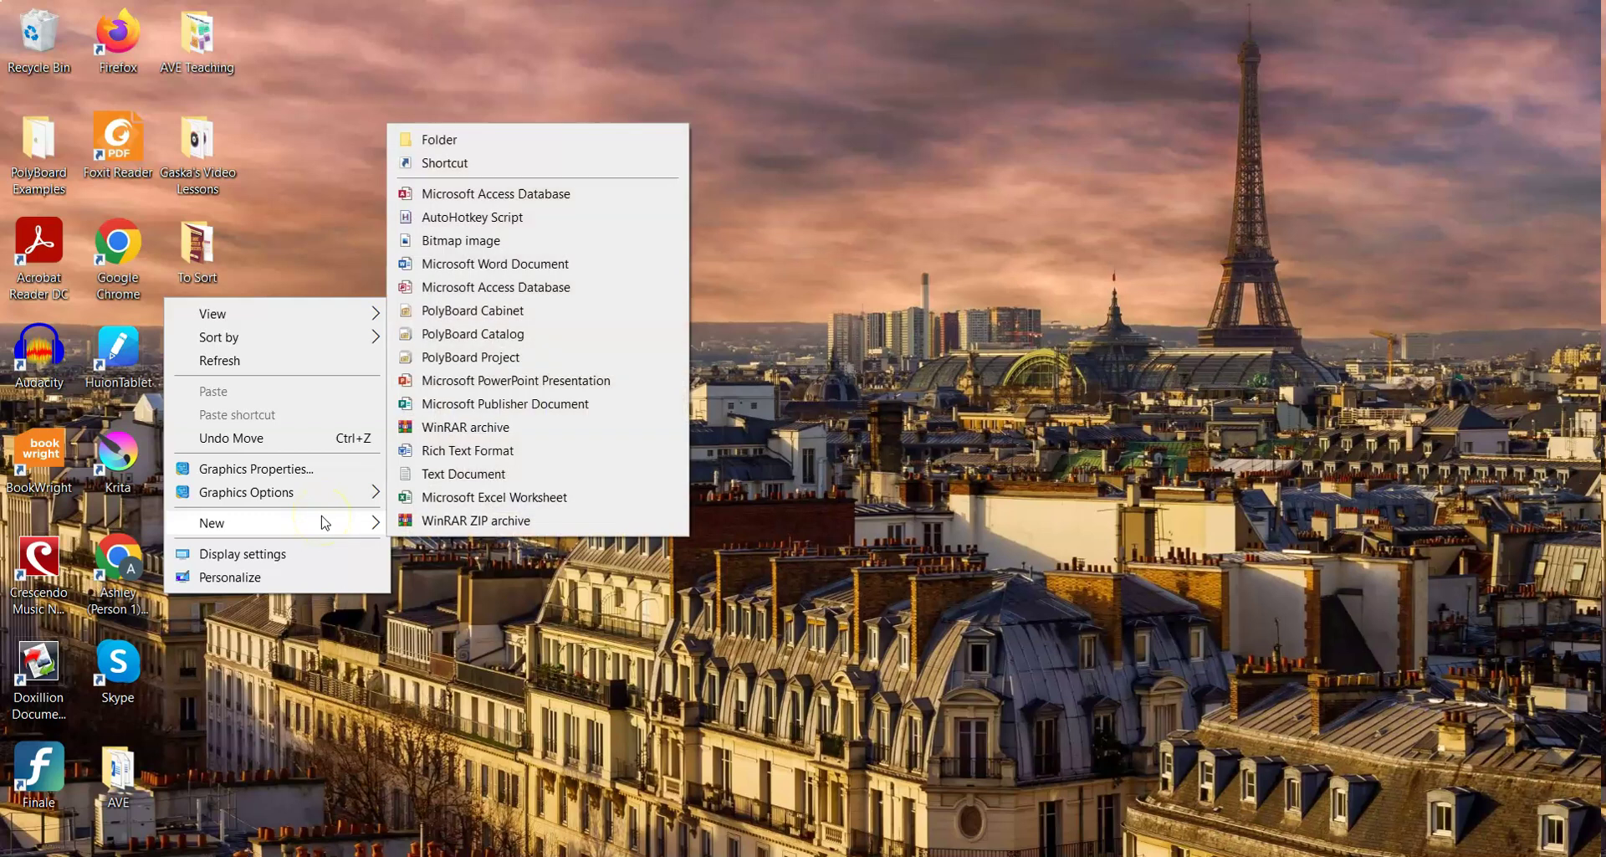
{"action": "left_click", "coordinate": [539, 147]}
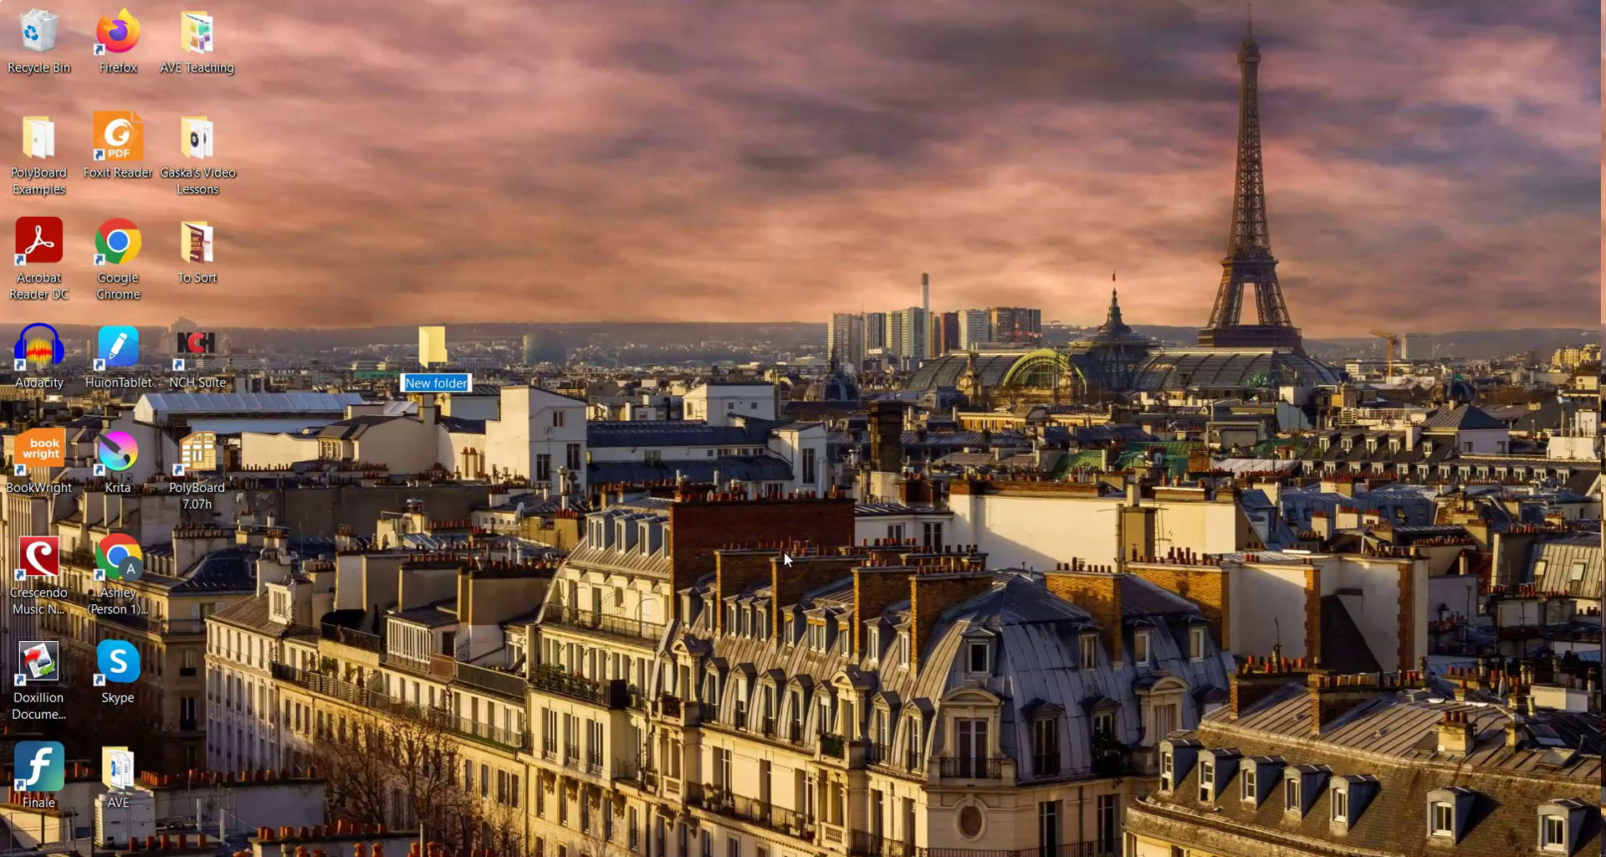
{"action": "type", "text": "2022"}
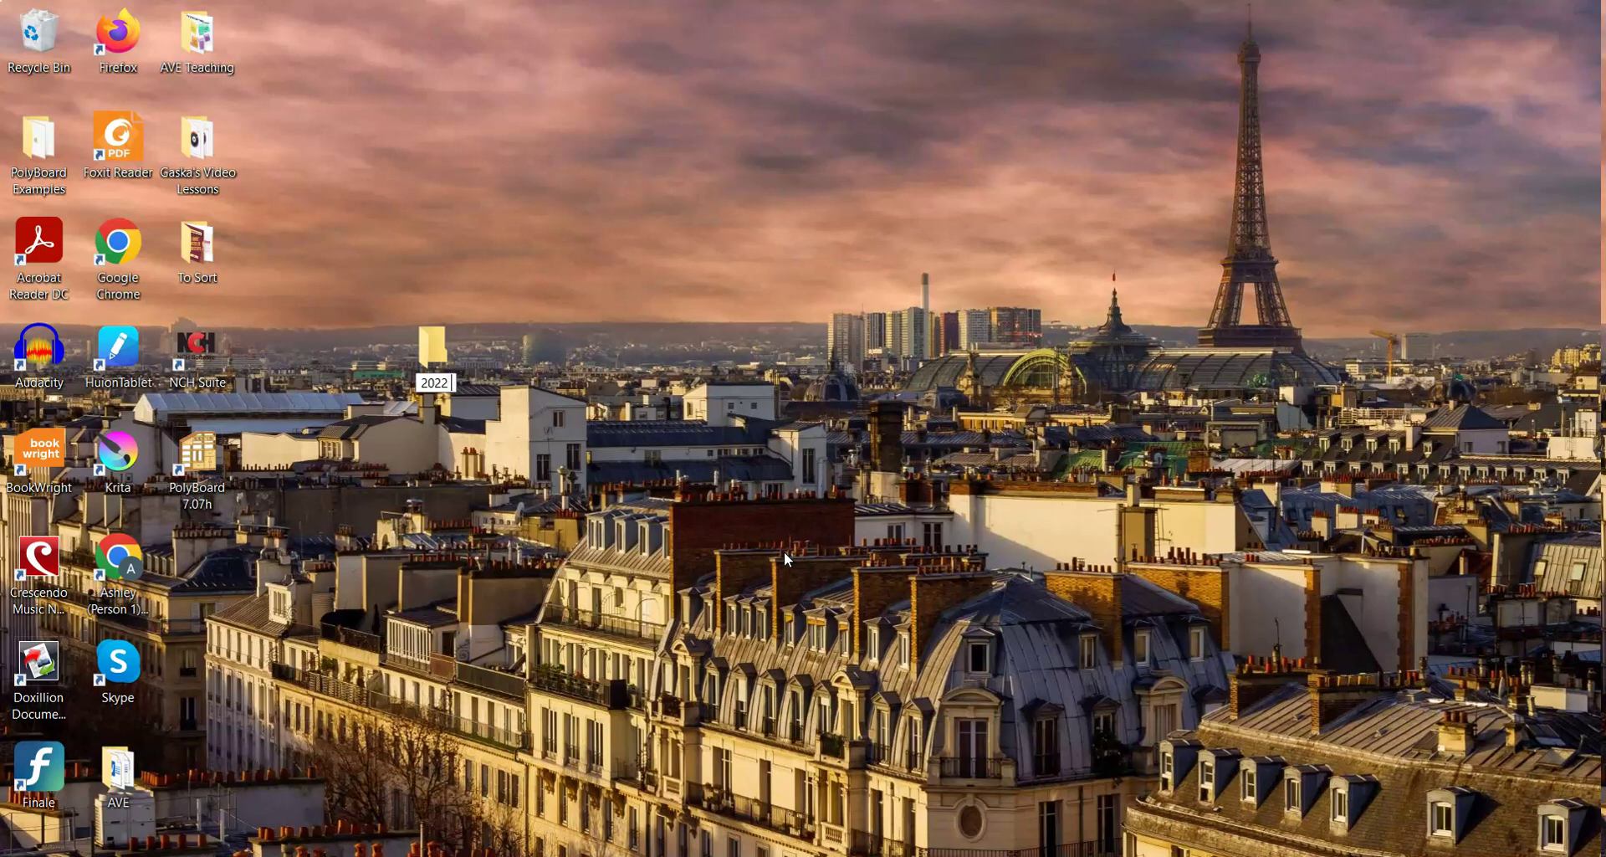
{"action": "type", "text": "to 2023"}
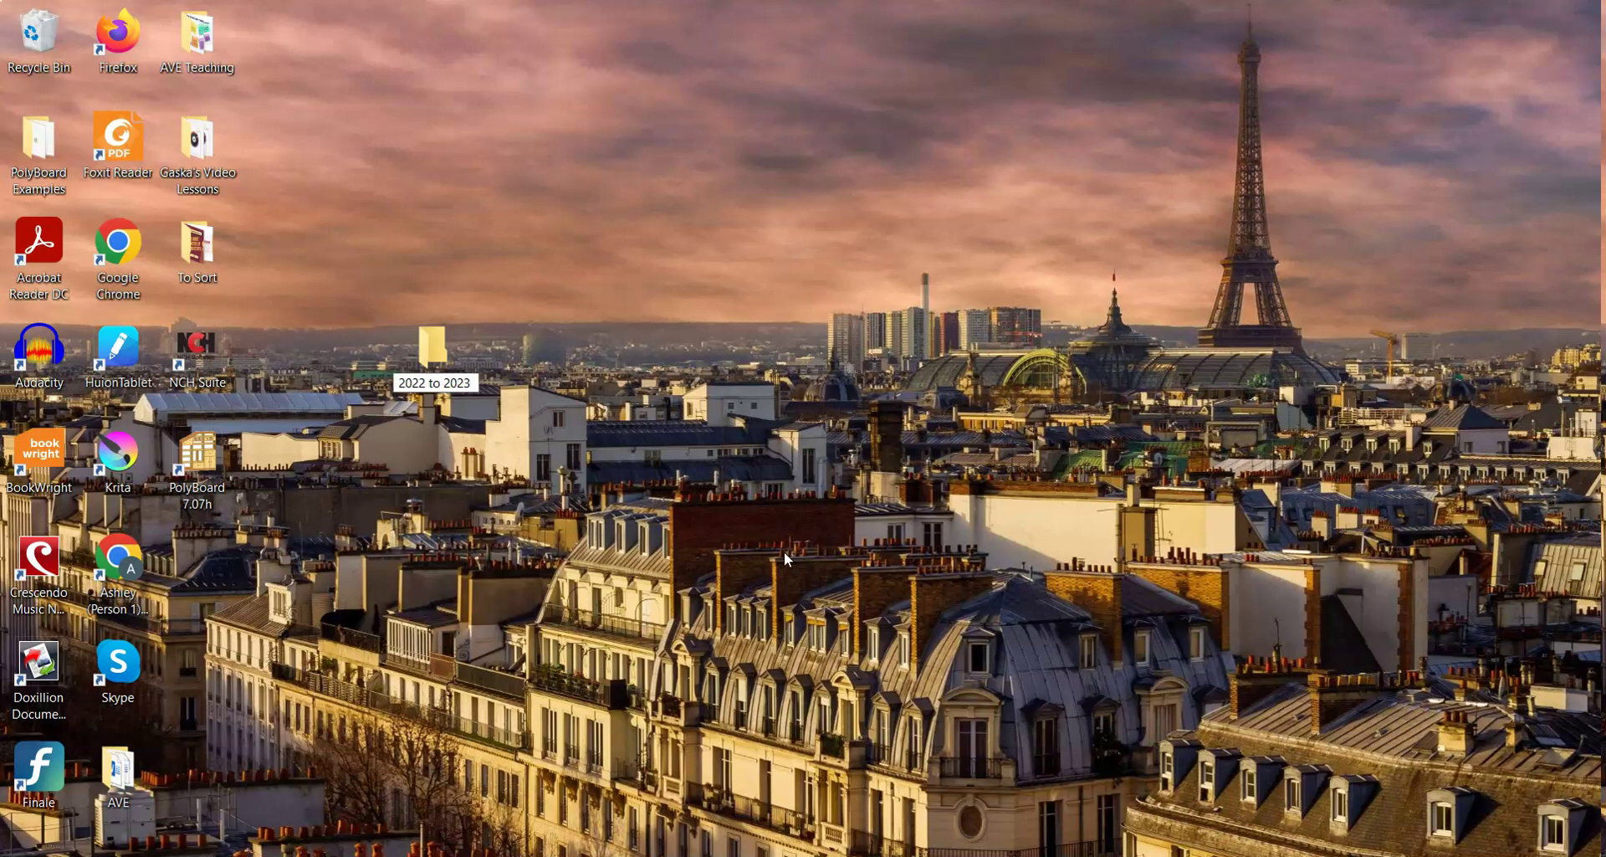
{"action": "type", "text": " DUal"}
{"action": "key", "text": "BackSpace"}
{"action": "key", "text": "BackSpace"}
{"action": "key", "text": "BackSpace"}
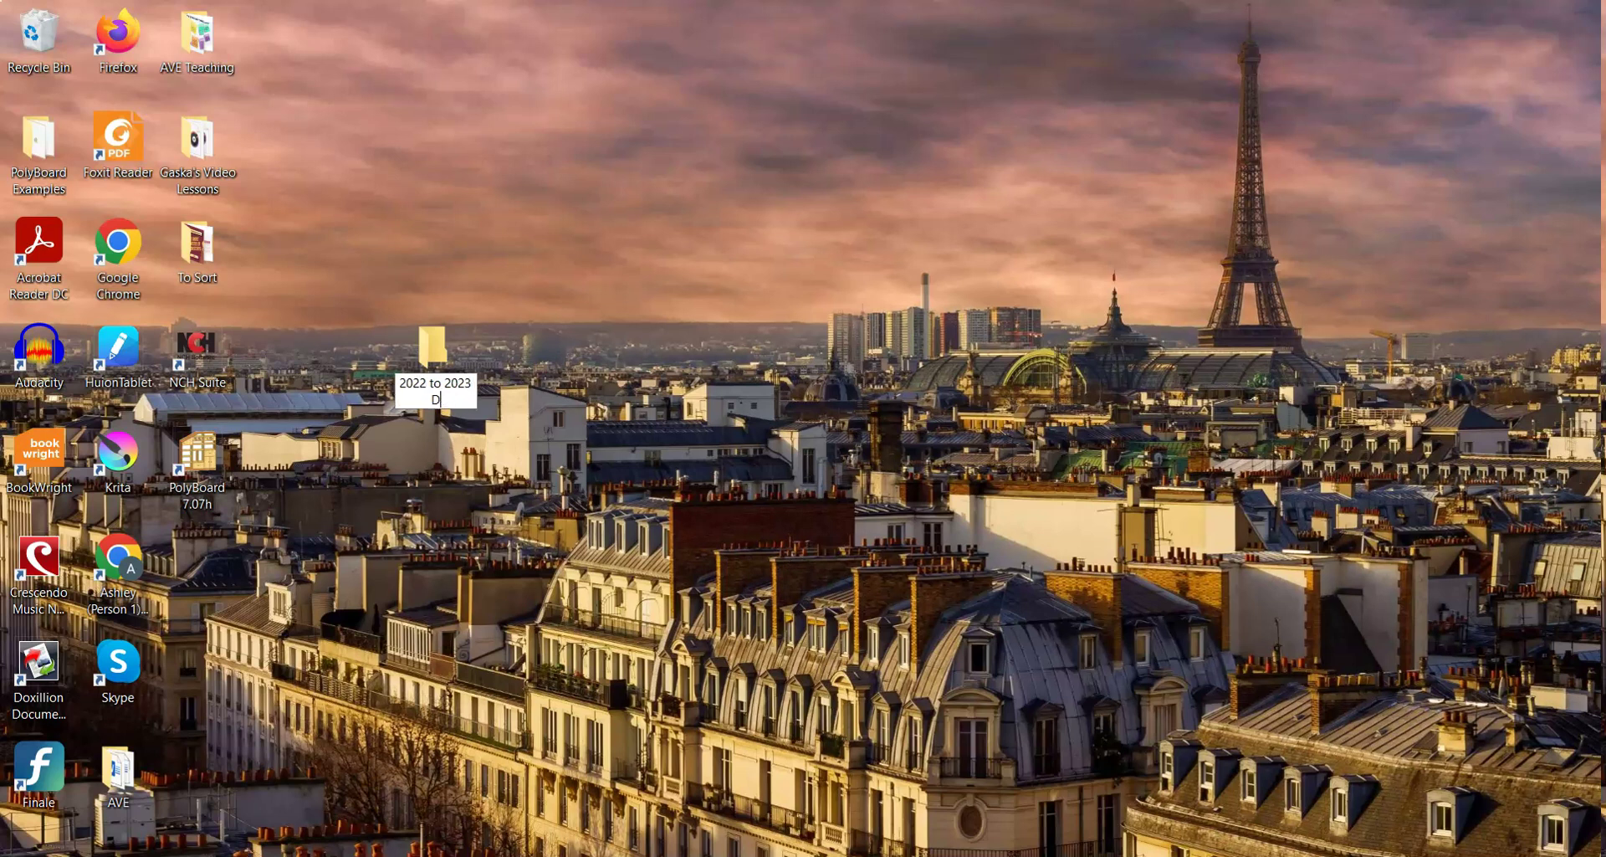
{"action": "type", "text": "ual Diploma Assignments"}
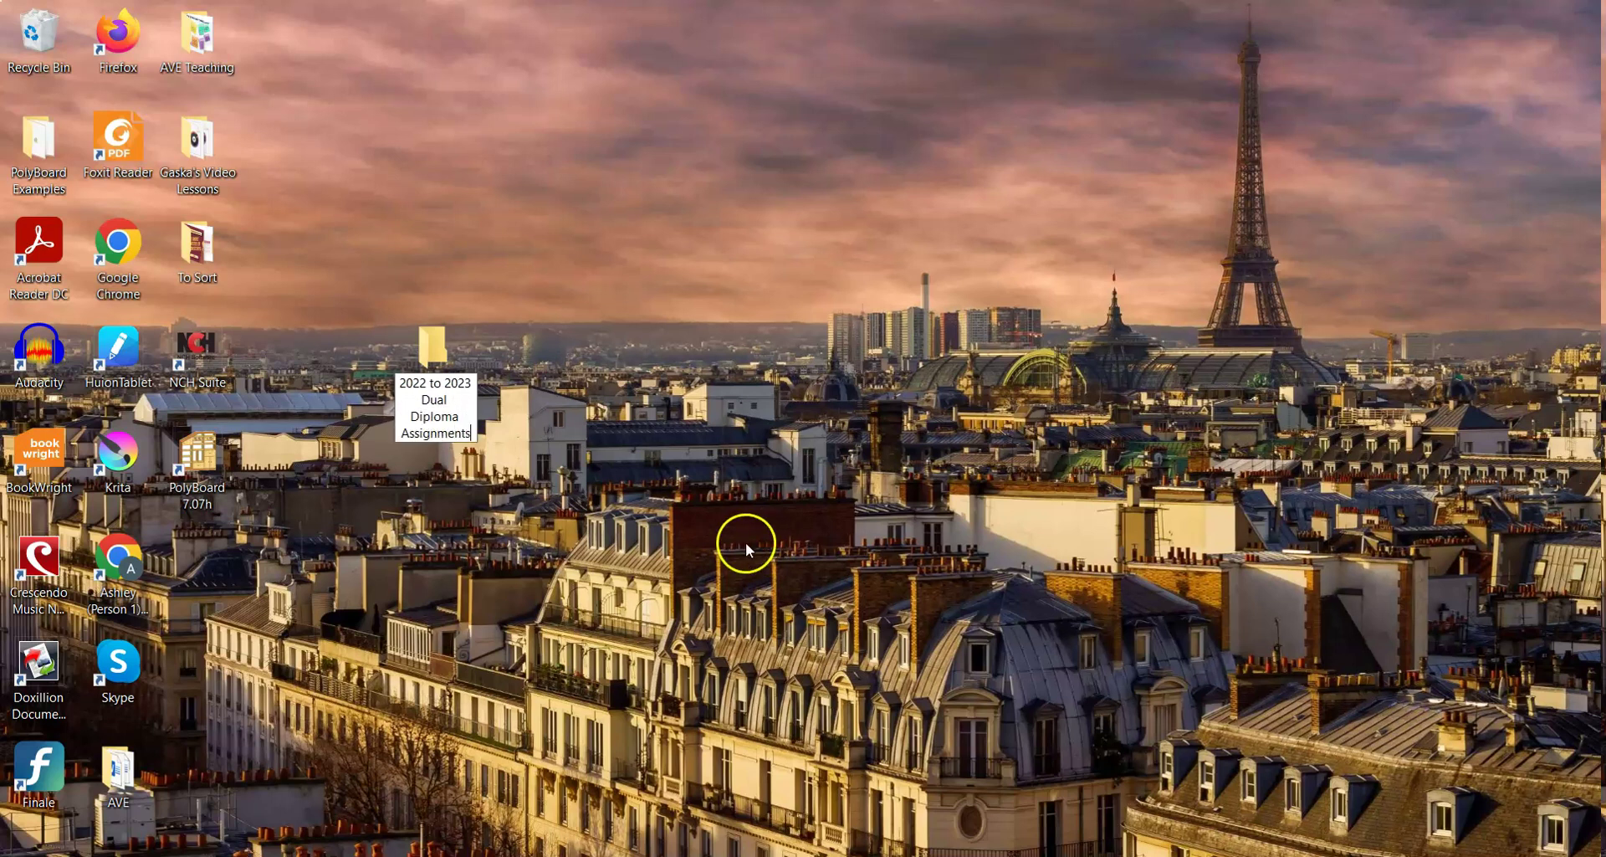
{"action": "key", "text": "Return"}
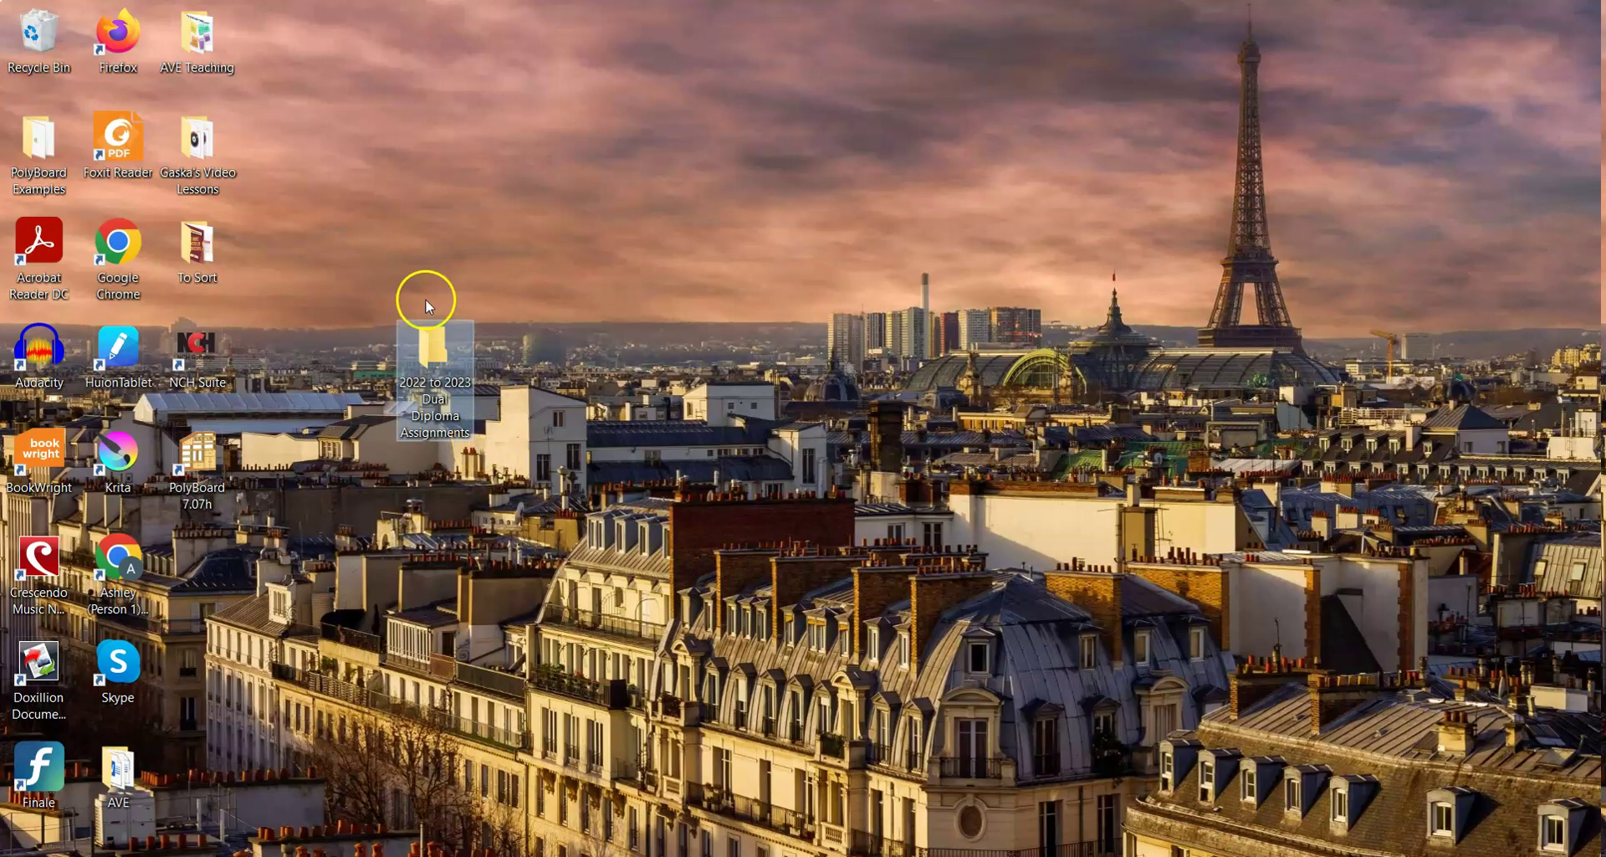
Move the new folder down among the lower desktop icons below PolyBoard 7.07h
{"action": "right_click", "coordinate": [729, 426]}
{"action": "left_click", "coordinate": [648, 274]}
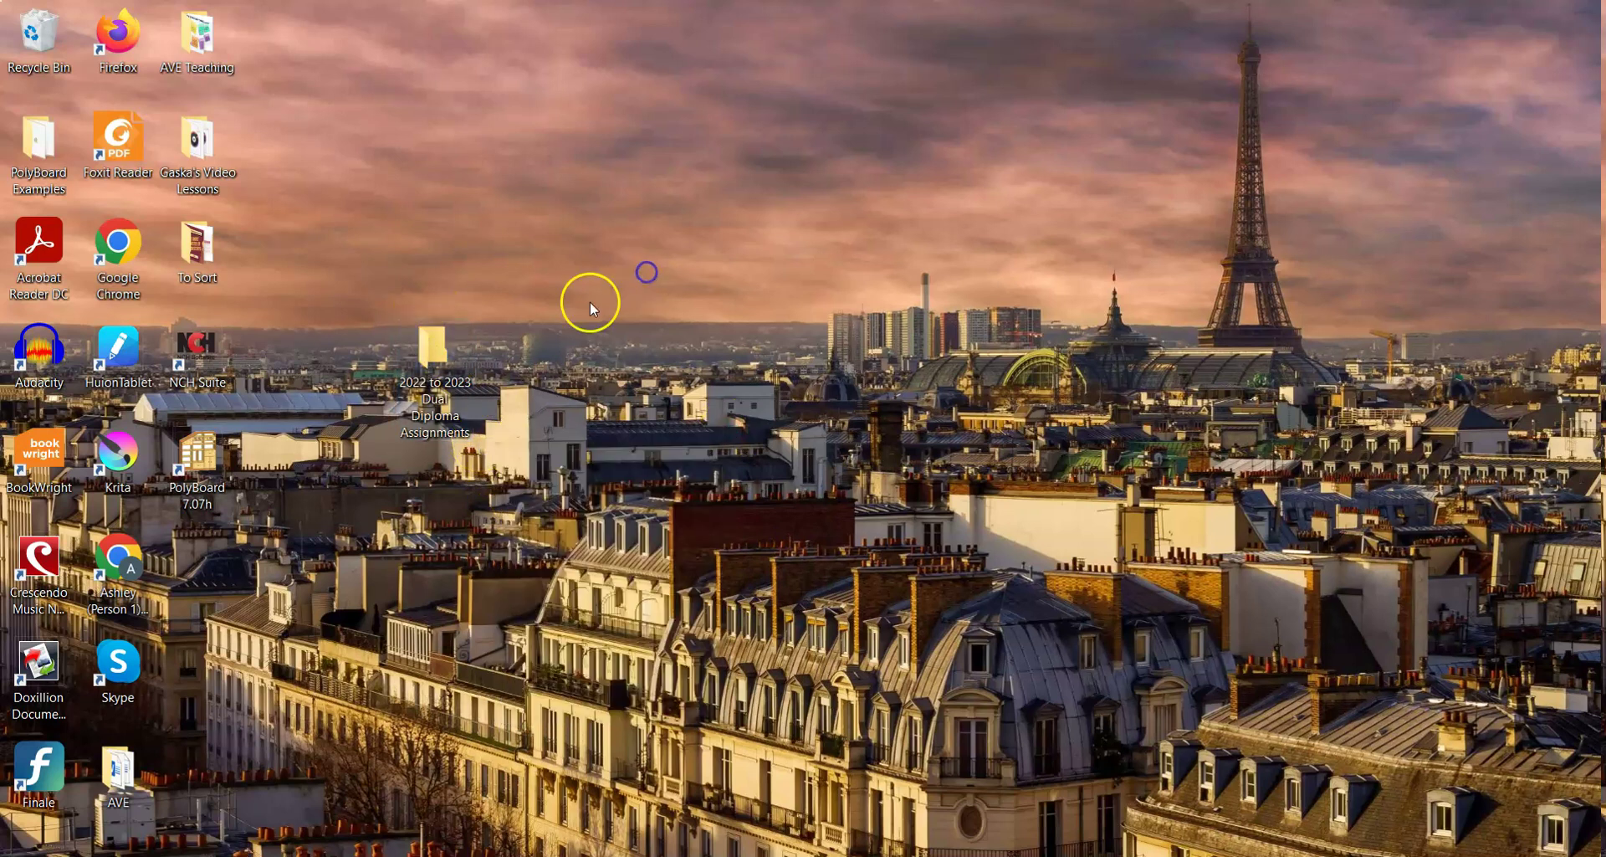
{"action": "left_click", "coordinate": [442, 351]}
{"action": "left_click_drag", "start_coordinate": [442, 352], "coordinate": [209, 565]}
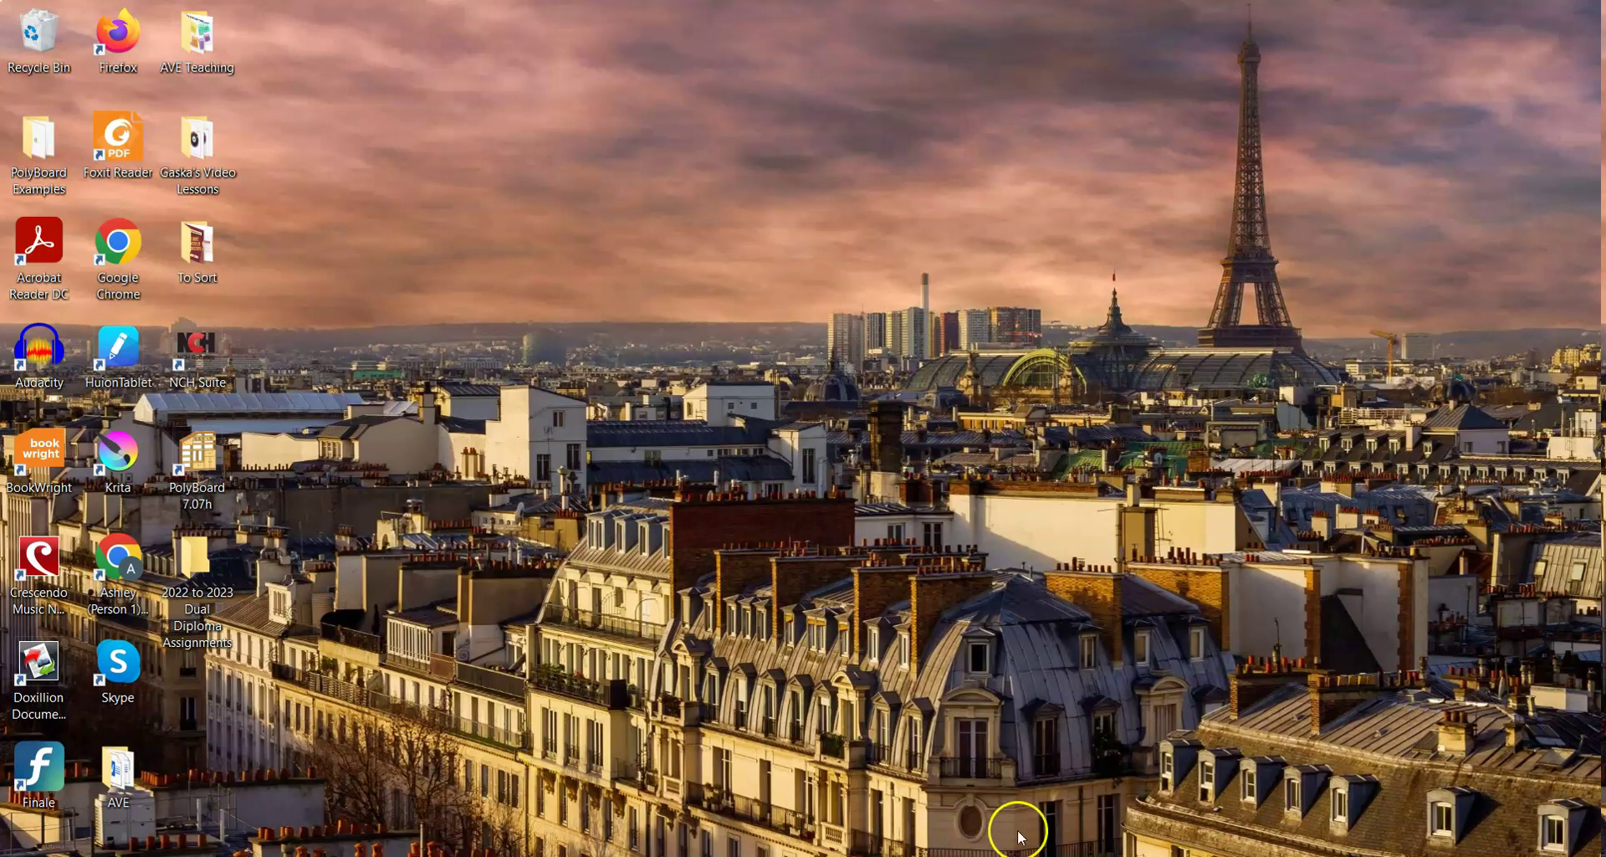
Start a new blank Word document and maximize the window
{"action": "mouse_move", "coordinate": [899, 853]}
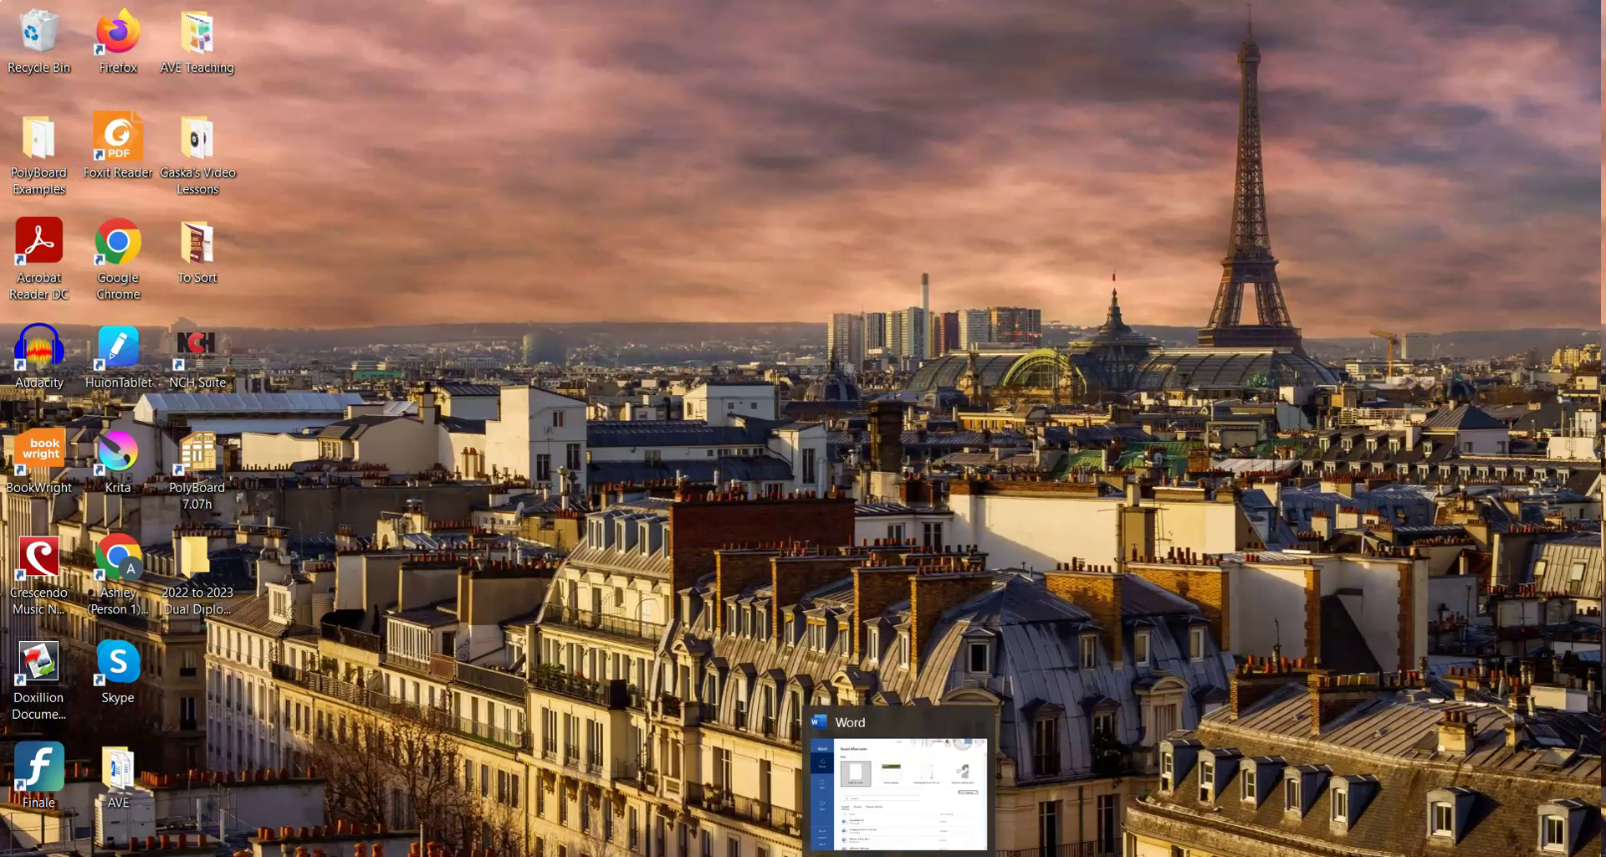
{"action": "left_click", "coordinate": [899, 795]}
{"action": "left_click", "coordinate": [317, 256]}
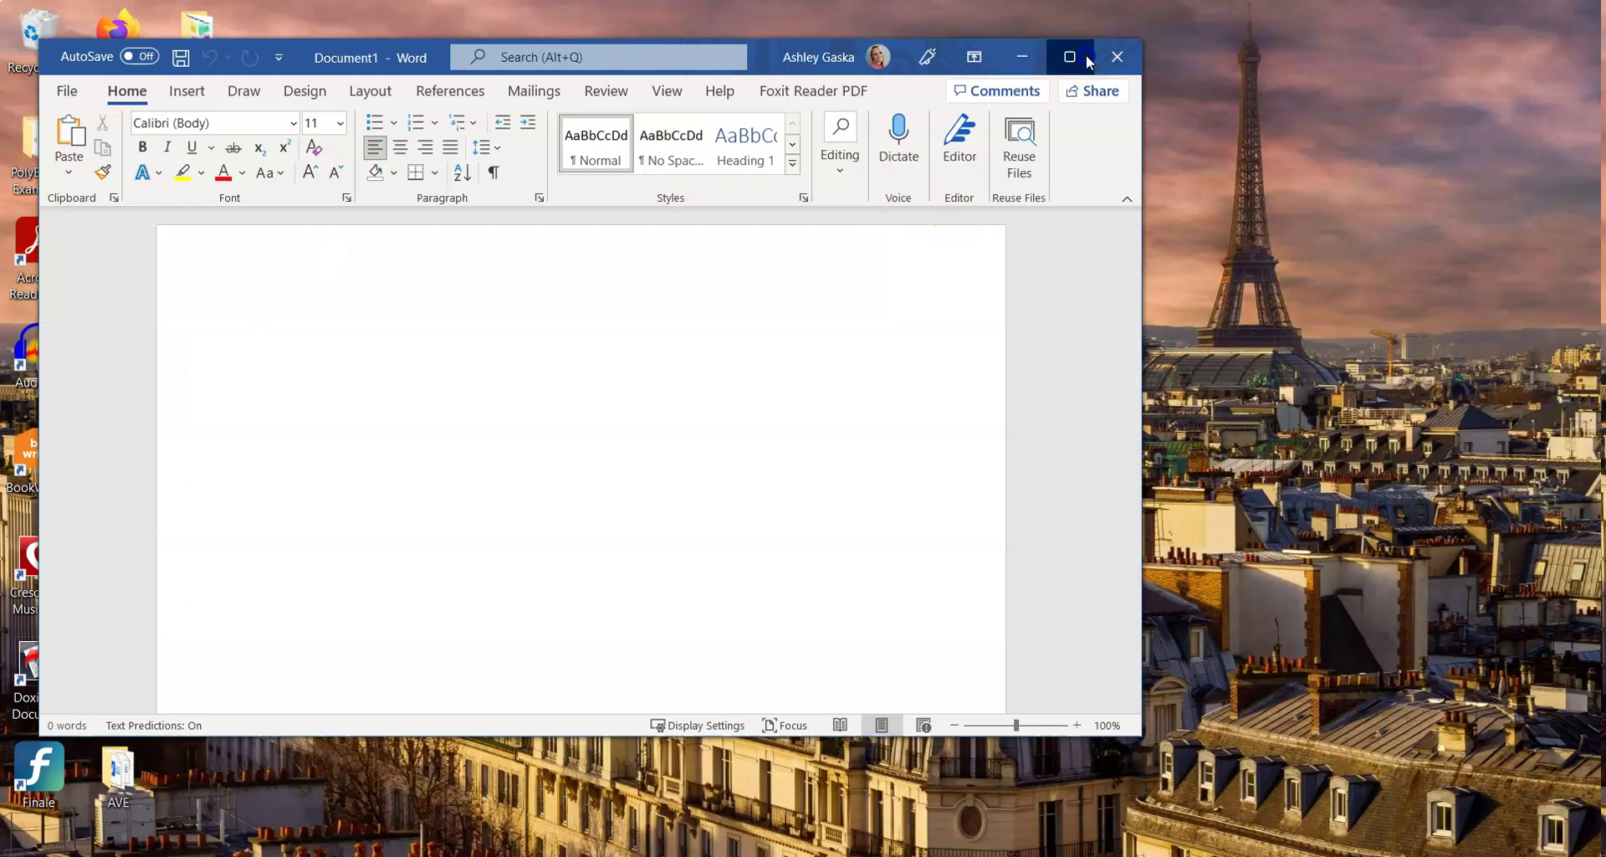
{"action": "left_click", "coordinate": [1070, 56]}
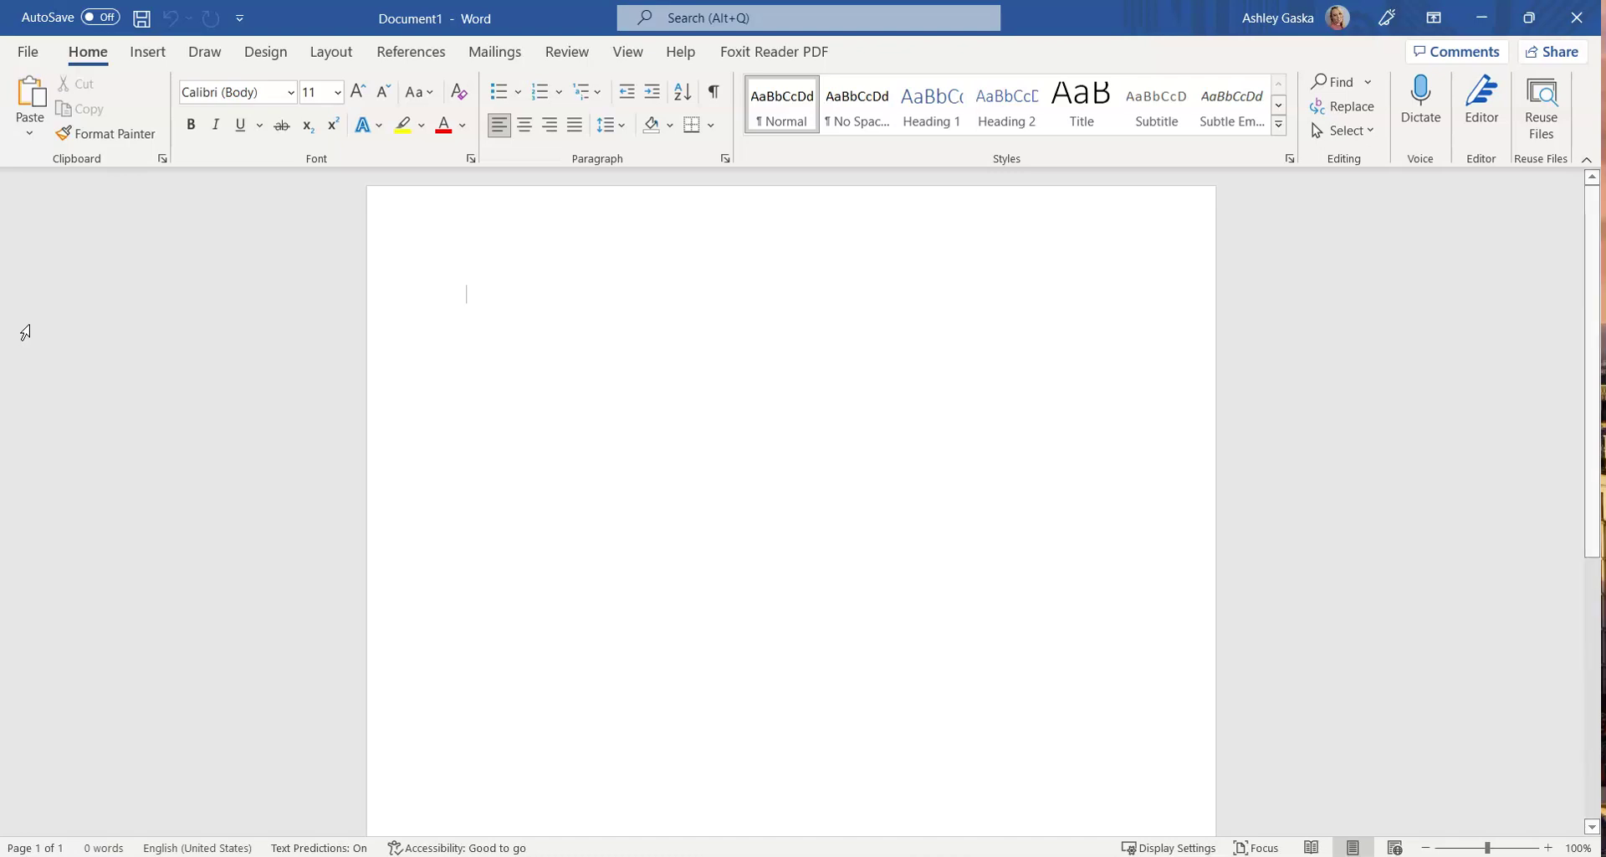
Type the sentence 'This is my assignment.' on the page
{"action": "left_click", "coordinate": [599, 452]}
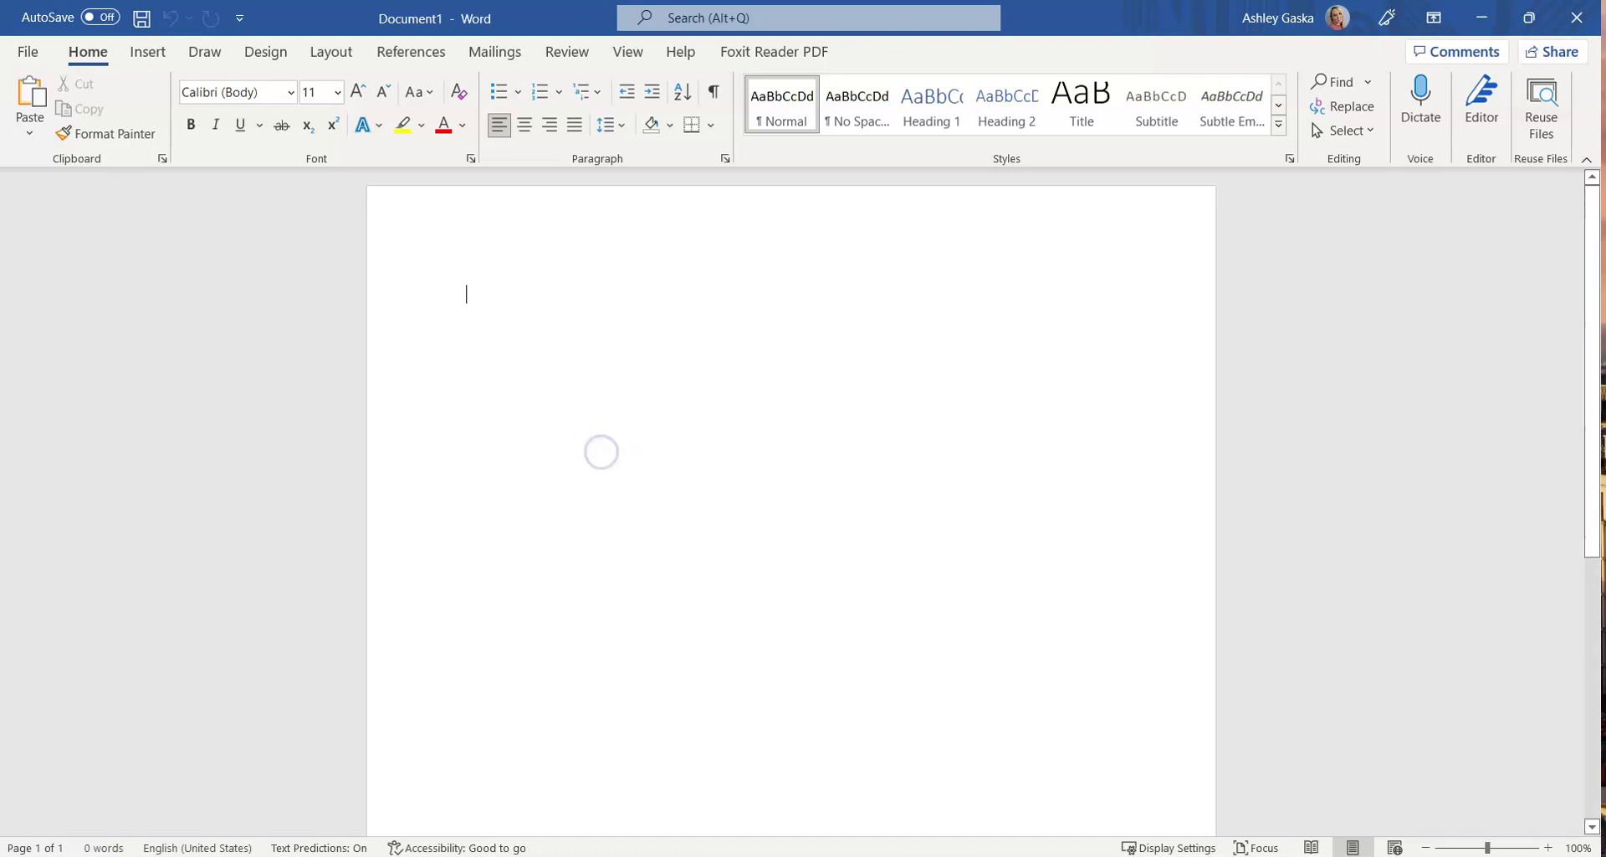
{"action": "type", "text": "This is my assignm"}
{"action": "key", "text": "Tab"}
{"action": "type", "text": "."}
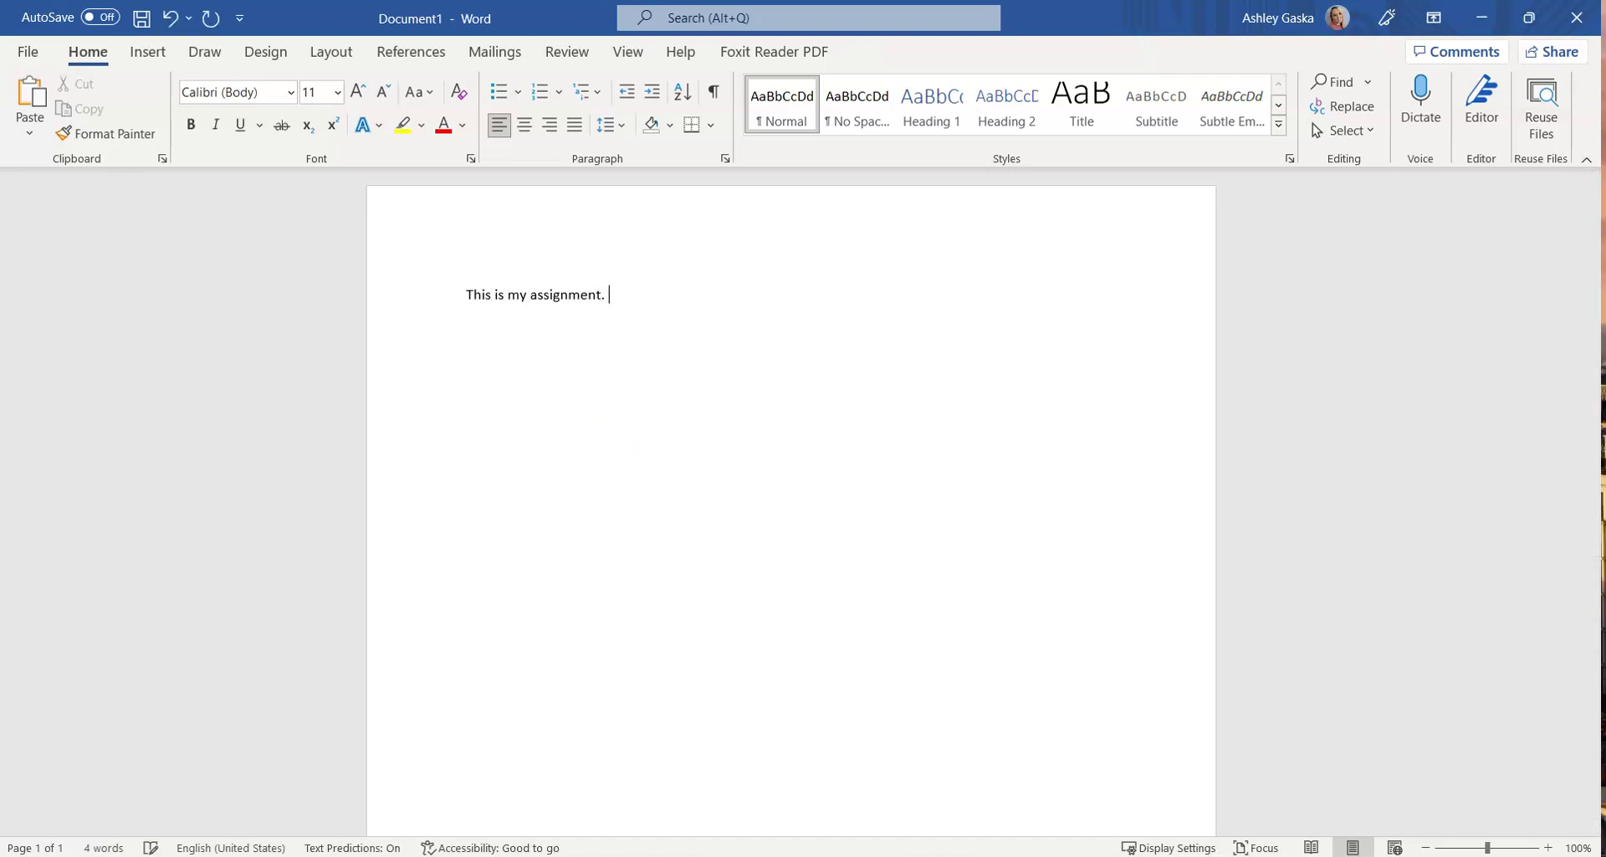
In Save As, browse to the Desktop's '2022 to 2023 Dual Diploma Assignments' folder
{"action": "left_click", "coordinate": [28, 52]}
{"action": "left_click", "coordinate": [94, 328]}
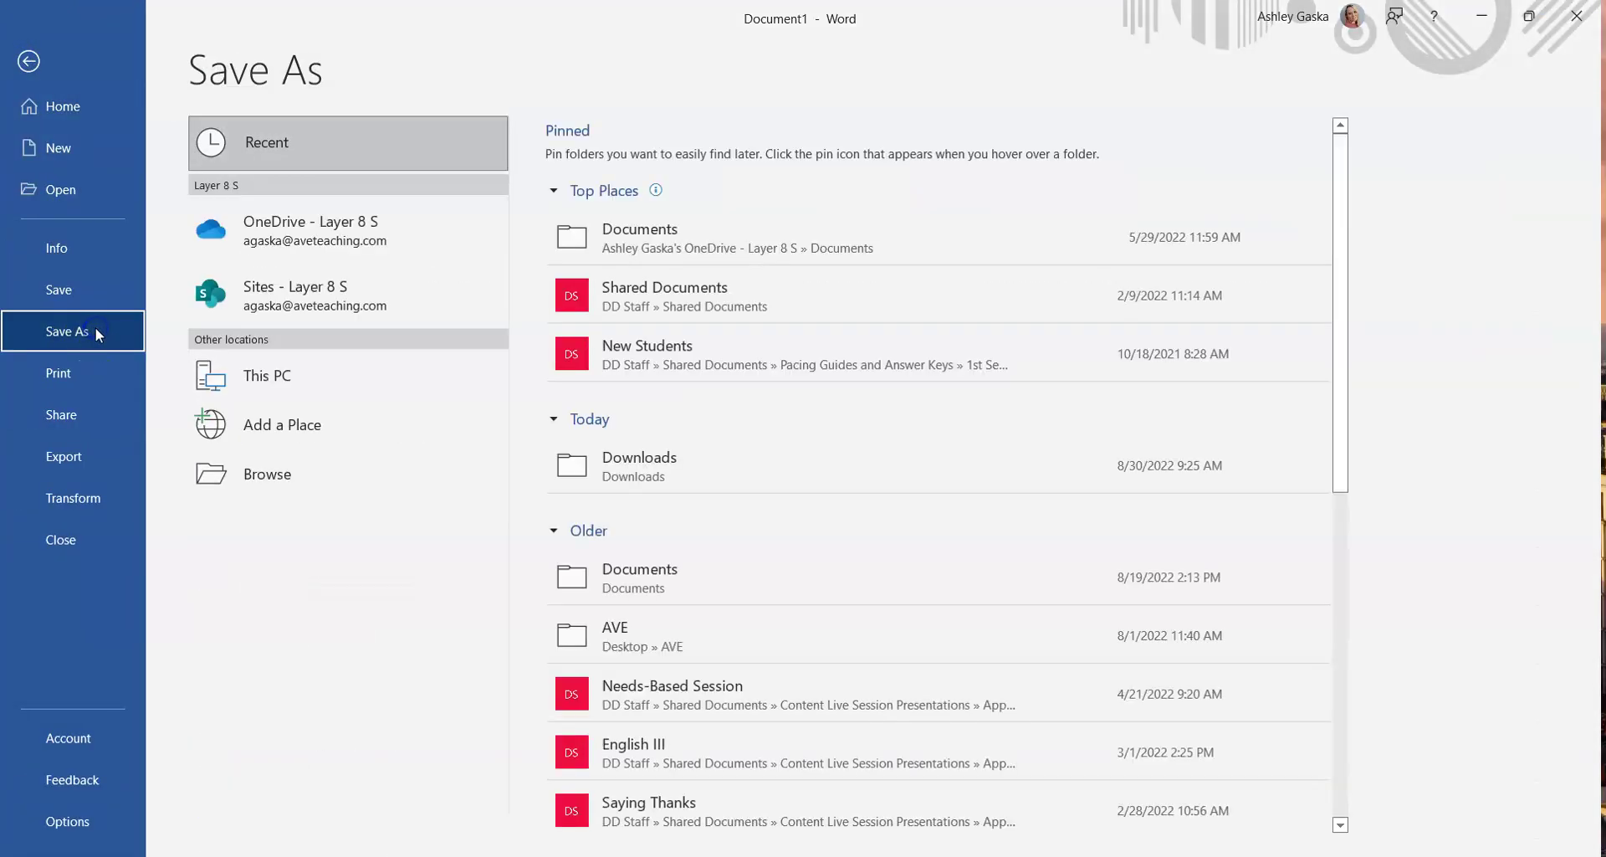
{"action": "left_click", "coordinate": [309, 379]}
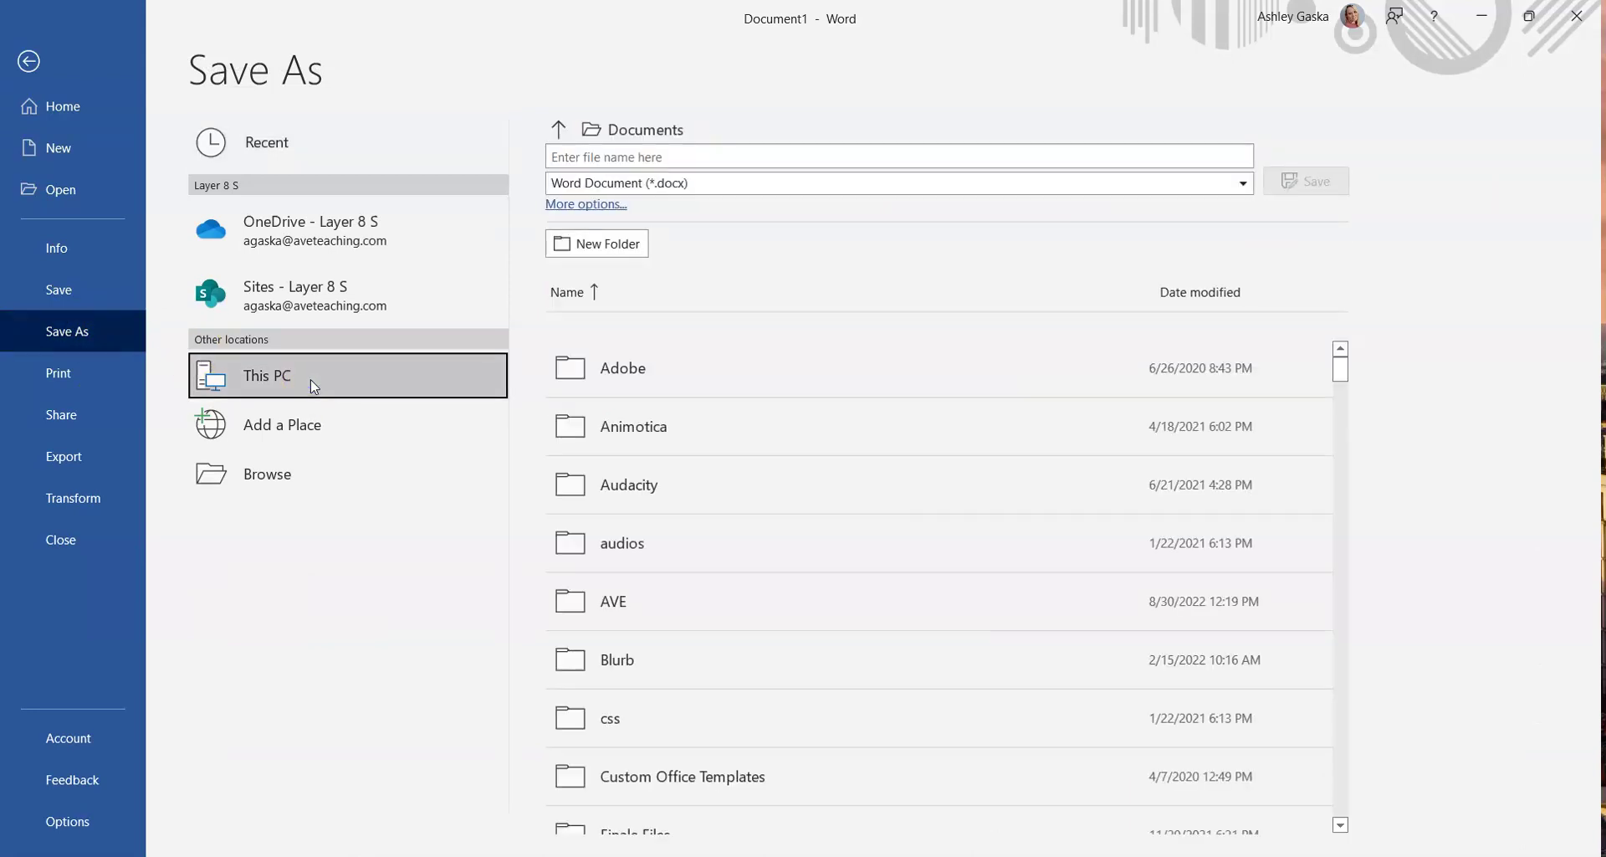
{"action": "left_click", "coordinate": [559, 131]}
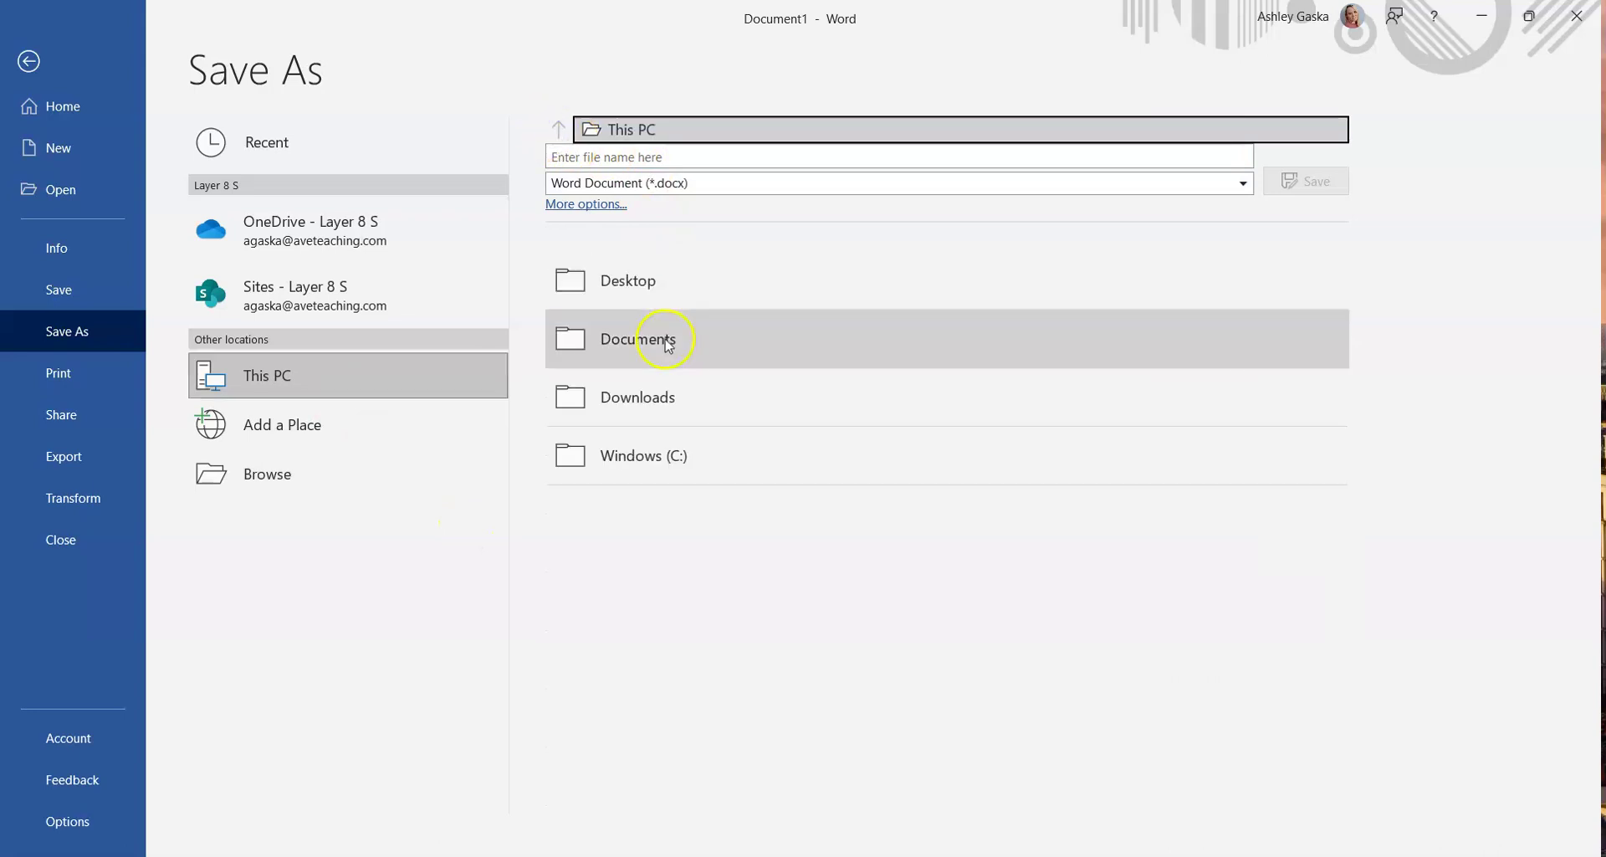
{"action": "left_click", "coordinate": [651, 300]}
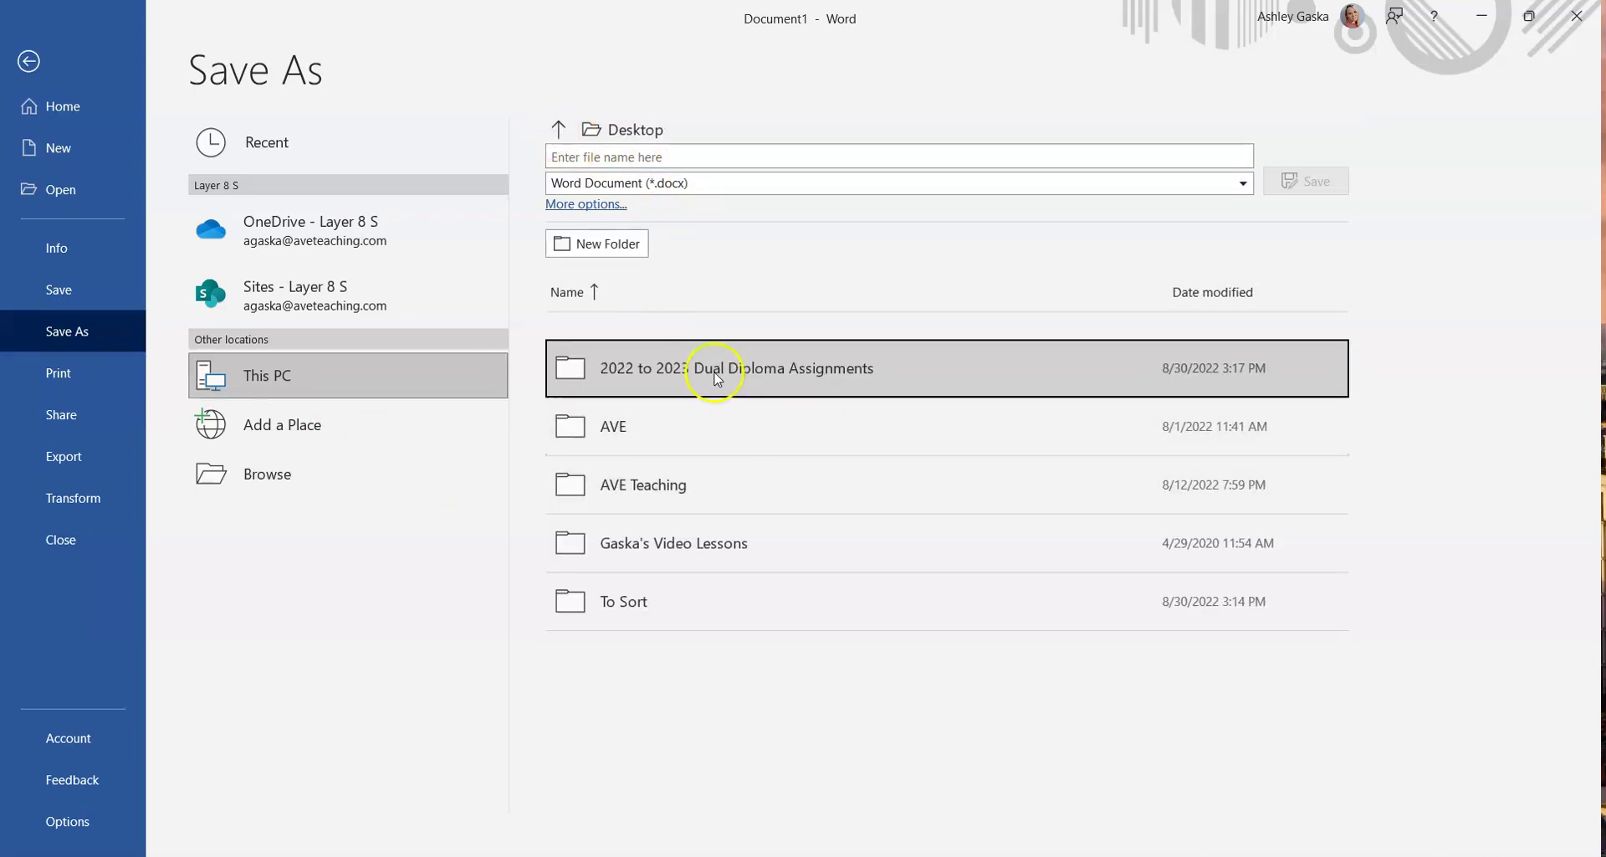
{"action": "left_click", "coordinate": [751, 379]}
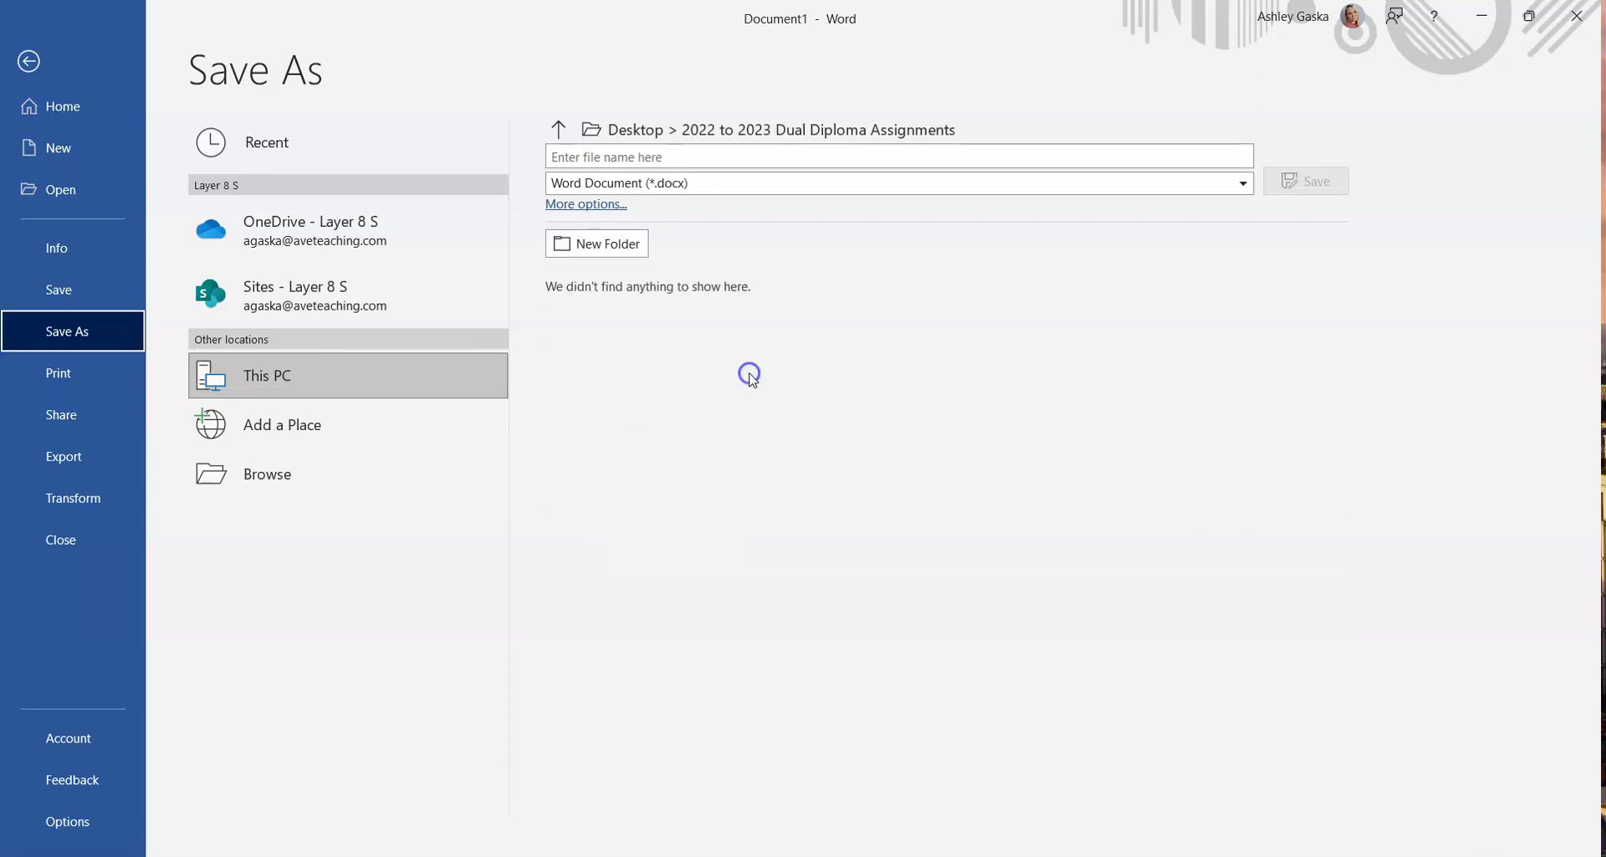
Save the document named with 2022, the student's surname and first name, and '.English2.4.11'
{"action": "left_click", "coordinate": [630, 158]}
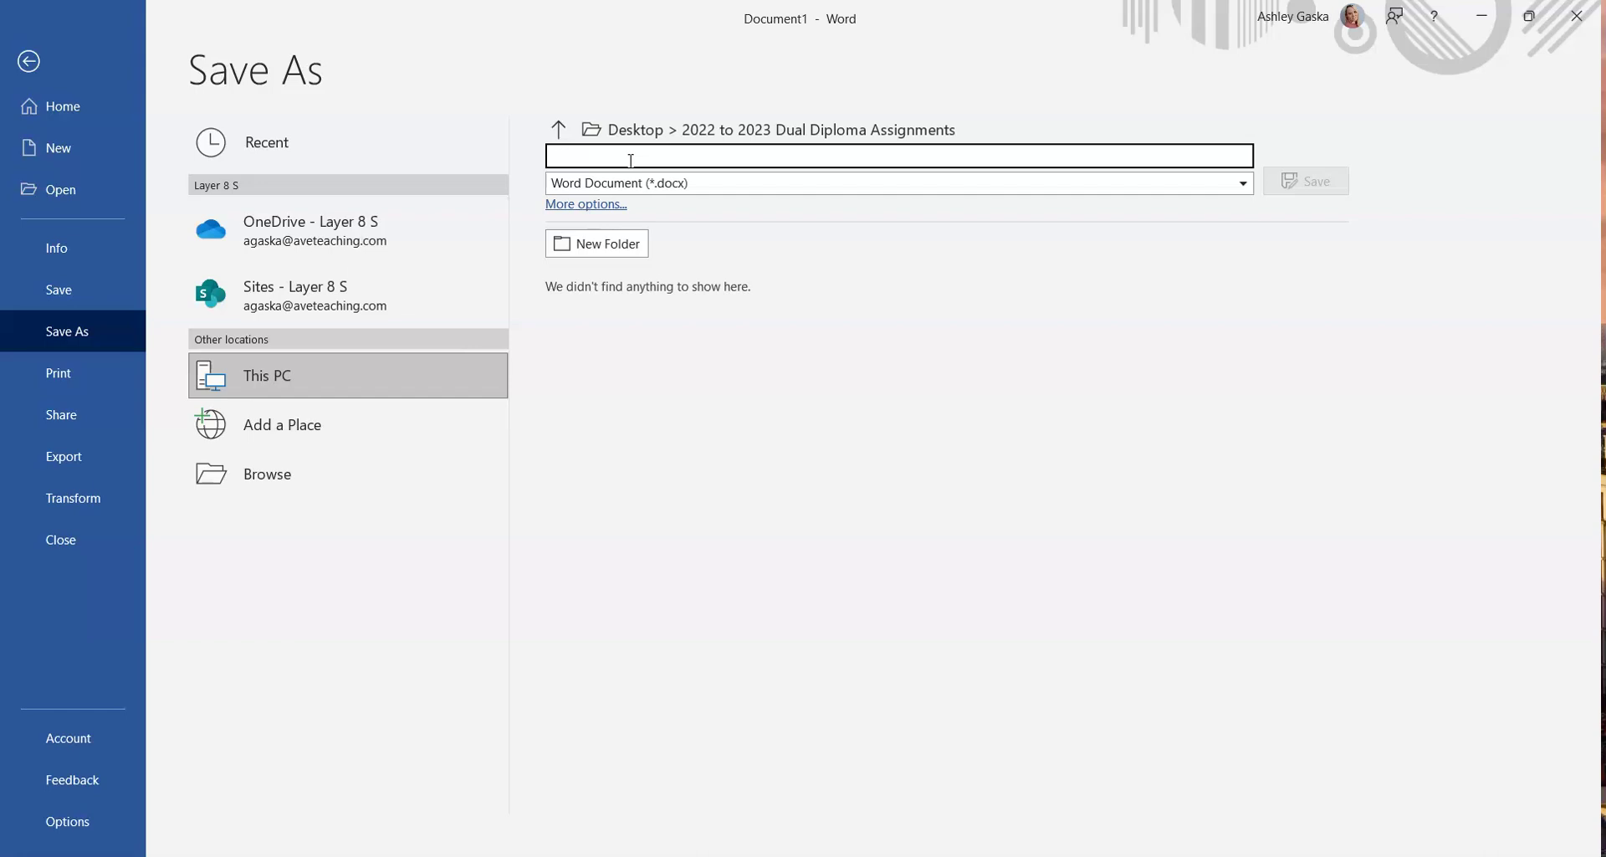
{"action": "type", "text": "2022"}
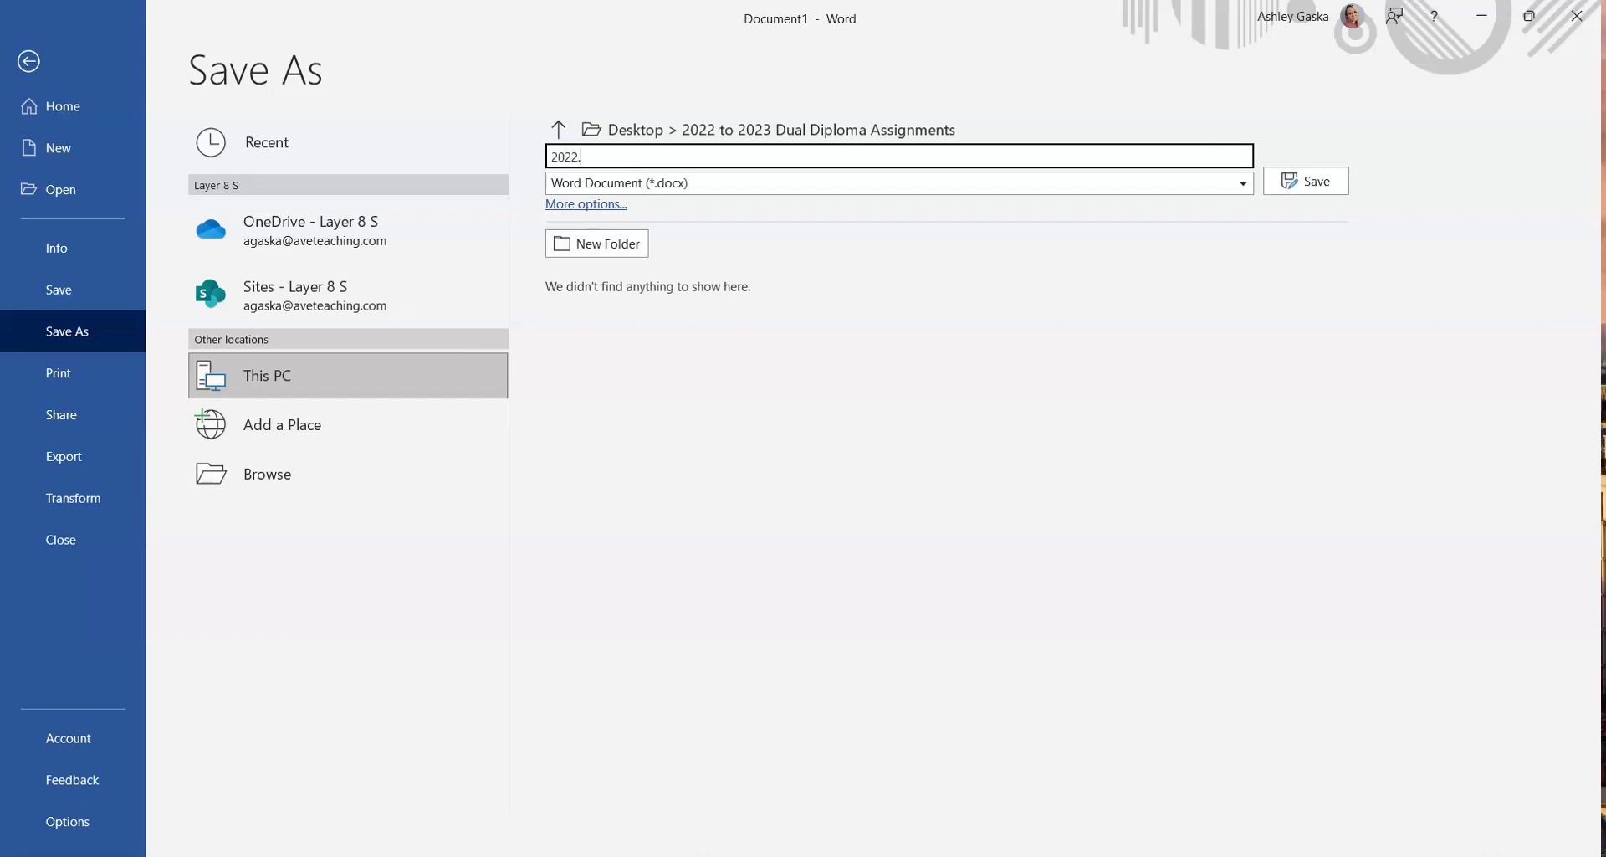
{"action": "type", "text": ".English2.4.11"}
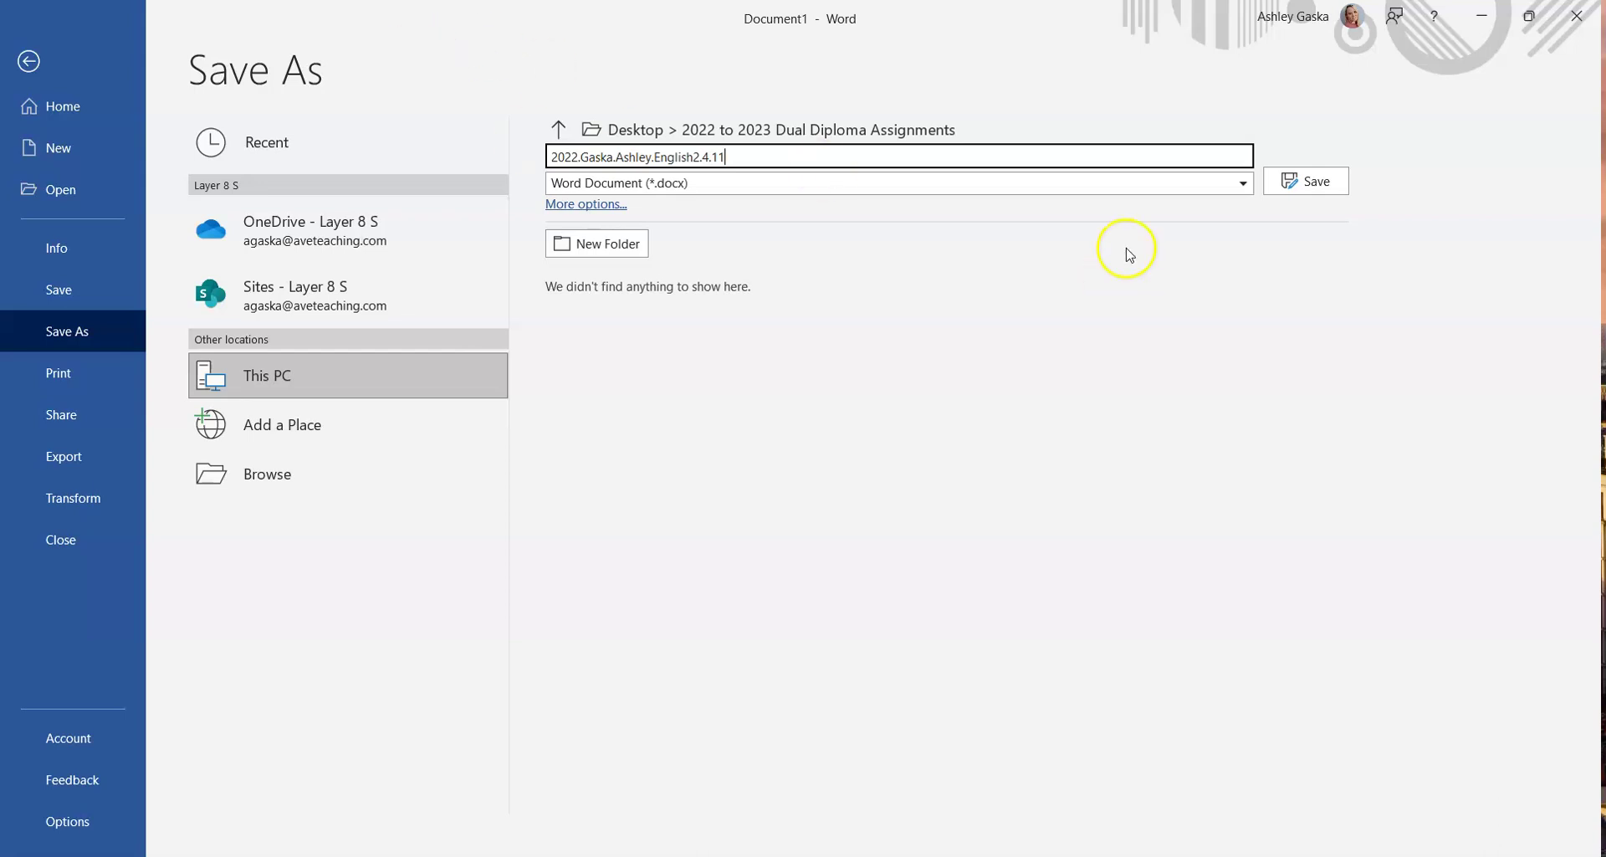
{"action": "left_click", "coordinate": [1306, 180]}
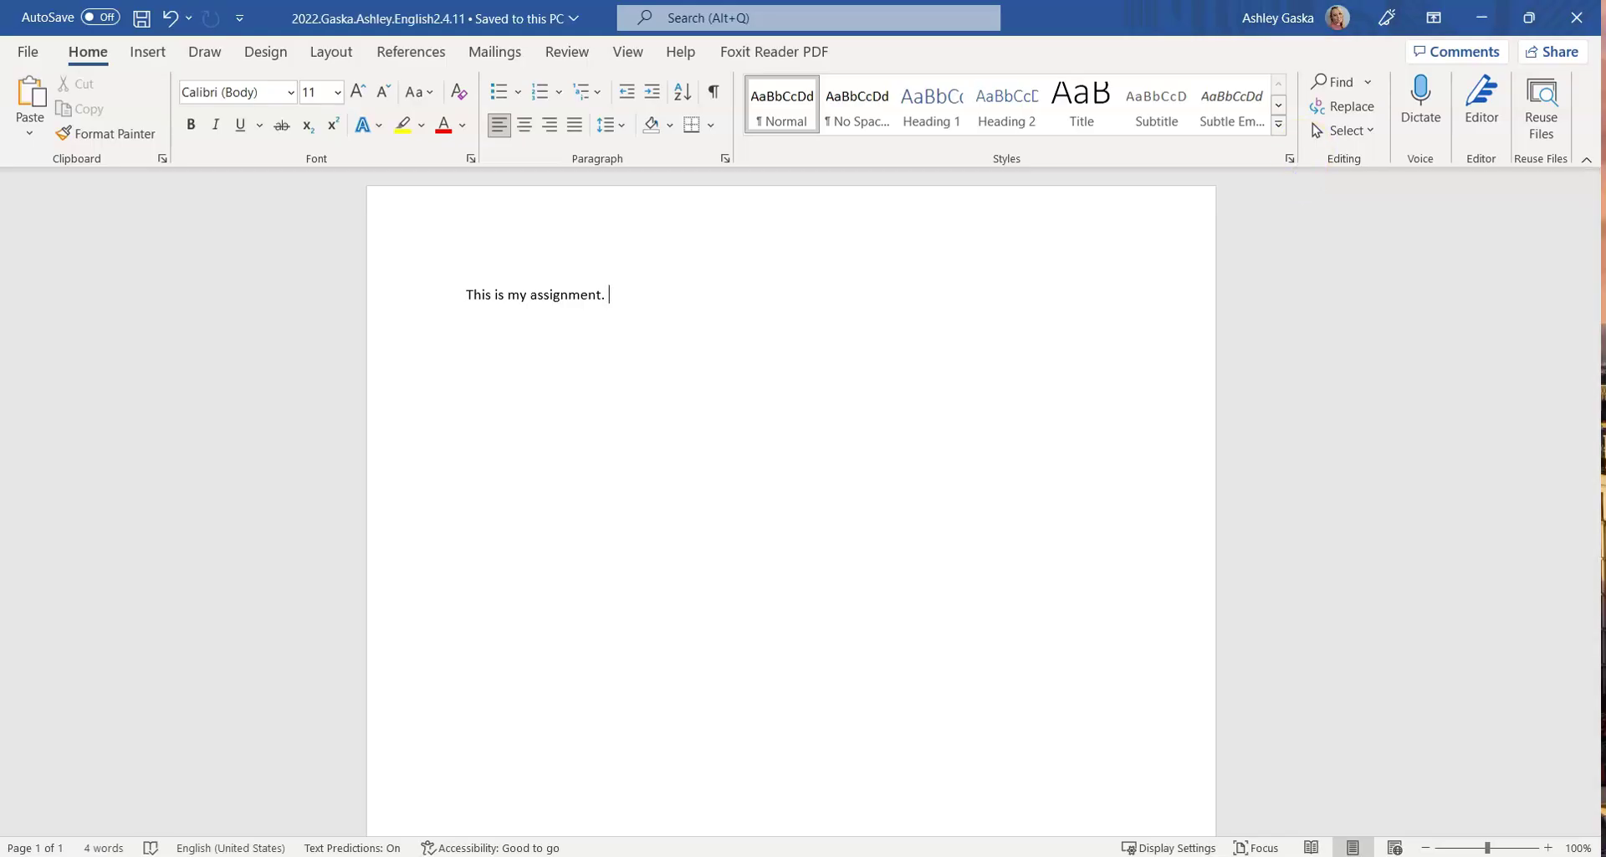
Close Word, then reopen the English2.4.11 file from the assignments folder on the desktop
{"action": "left_click", "coordinate": [1577, 17]}
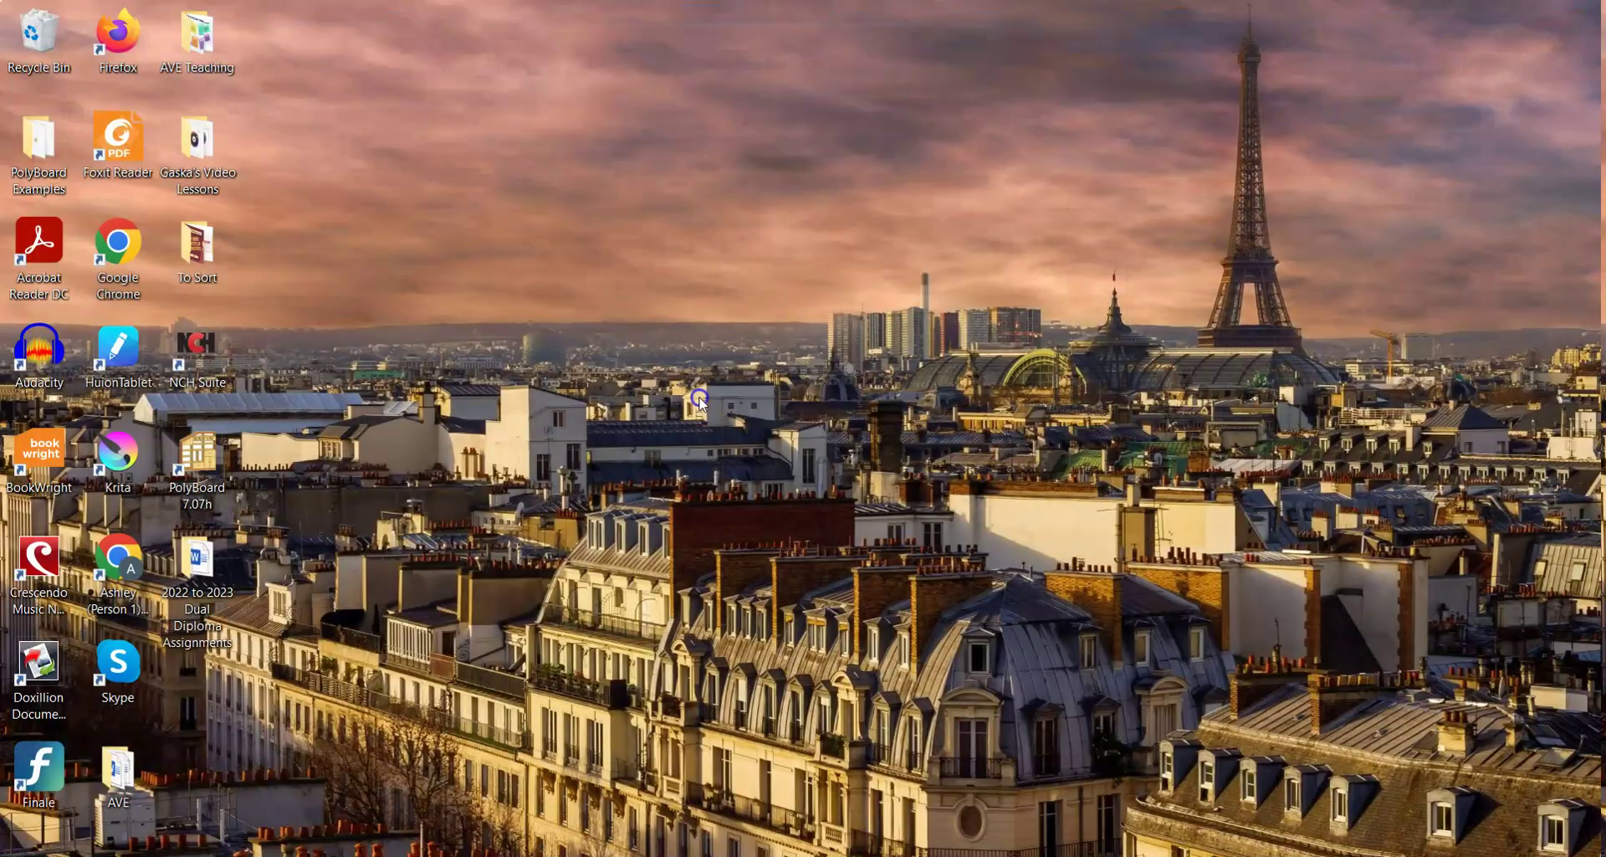
{"action": "double_click", "coordinate": [233, 559]}
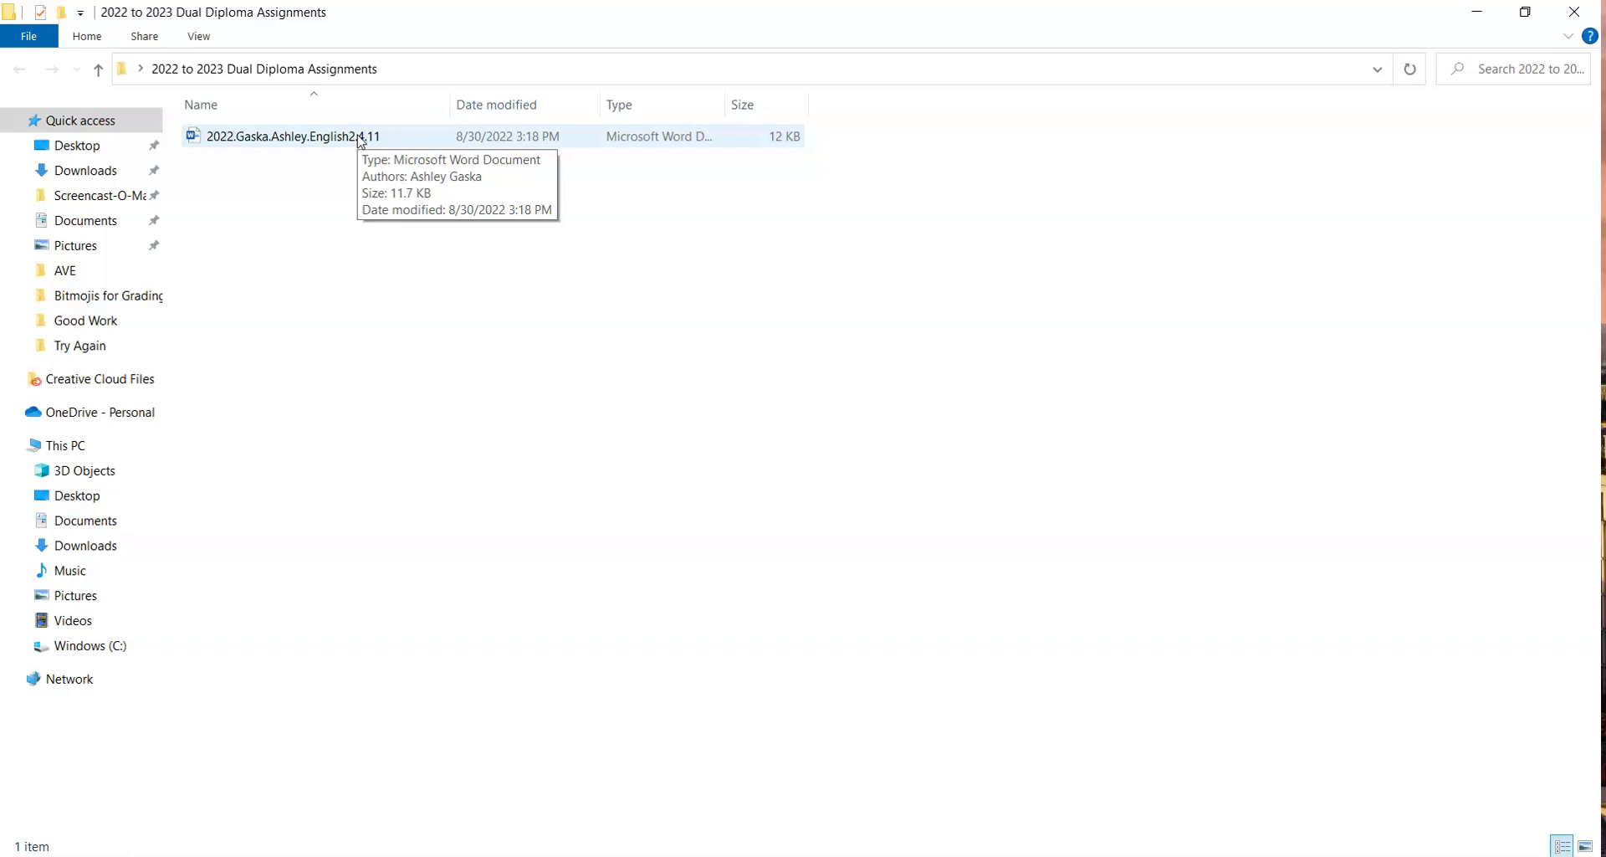
{"action": "double_click", "coordinate": [360, 137]}
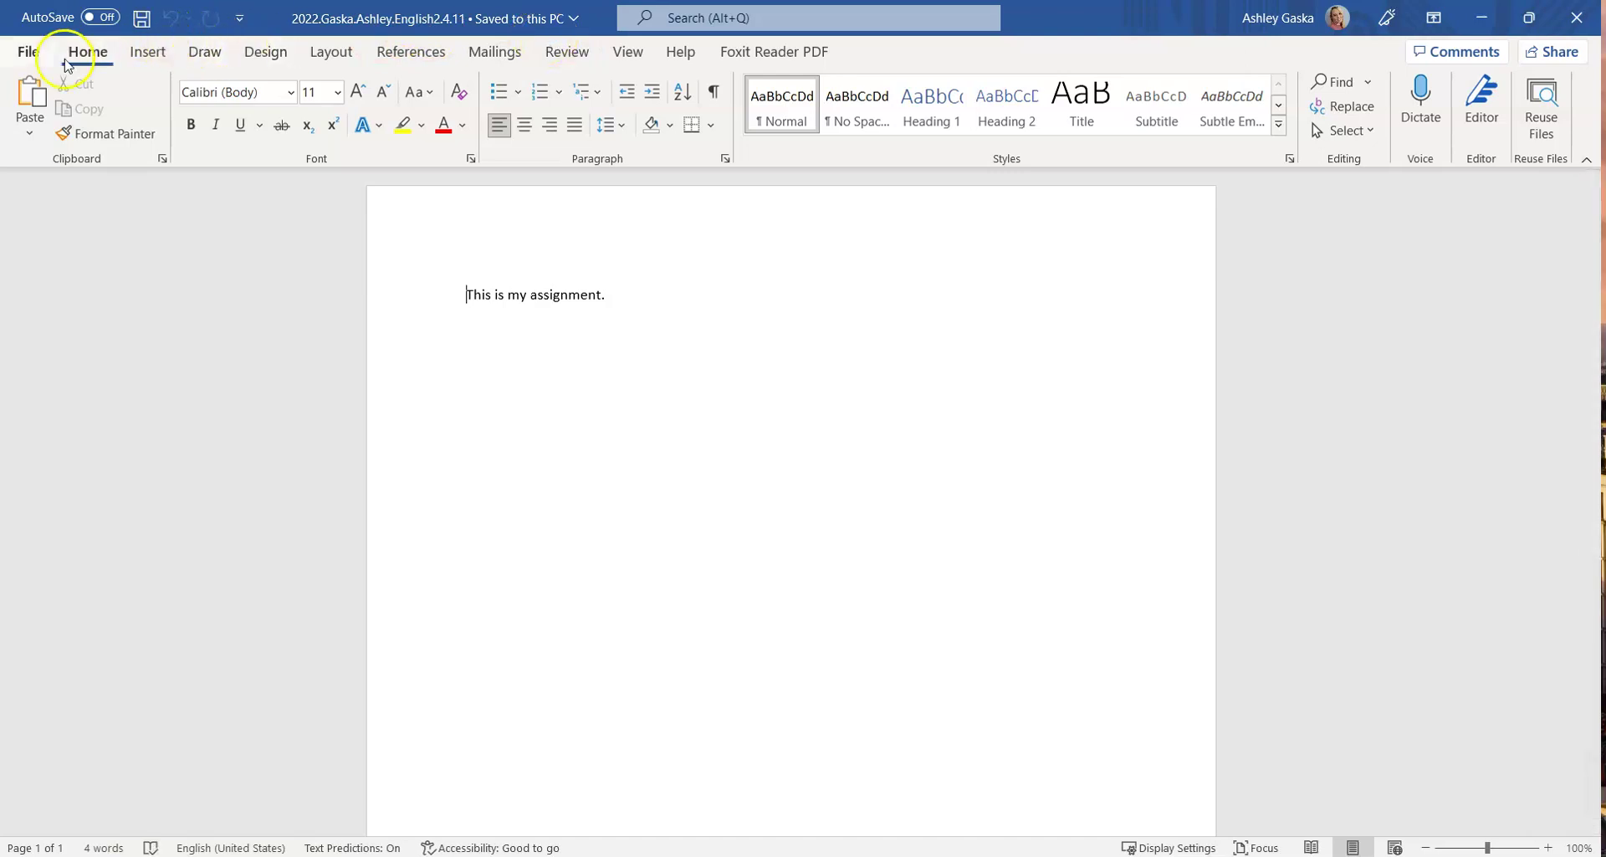
Save a copy in the same folder with '.DRAFT' appended after English2.4.11
{"action": "left_click", "coordinate": [25, 52]}
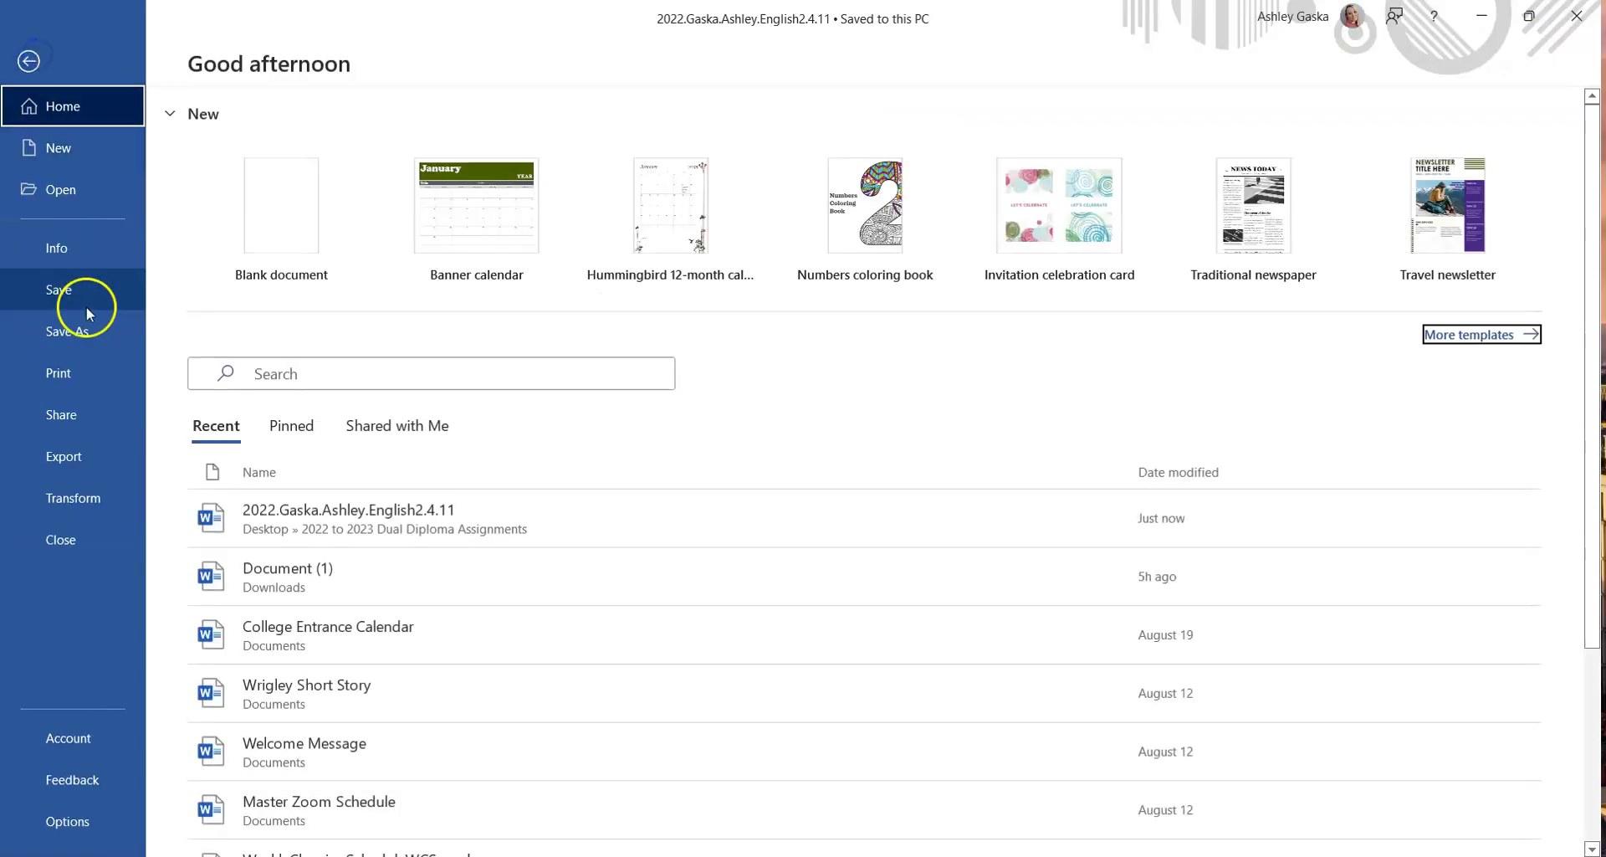
{"action": "left_click", "coordinate": [82, 332]}
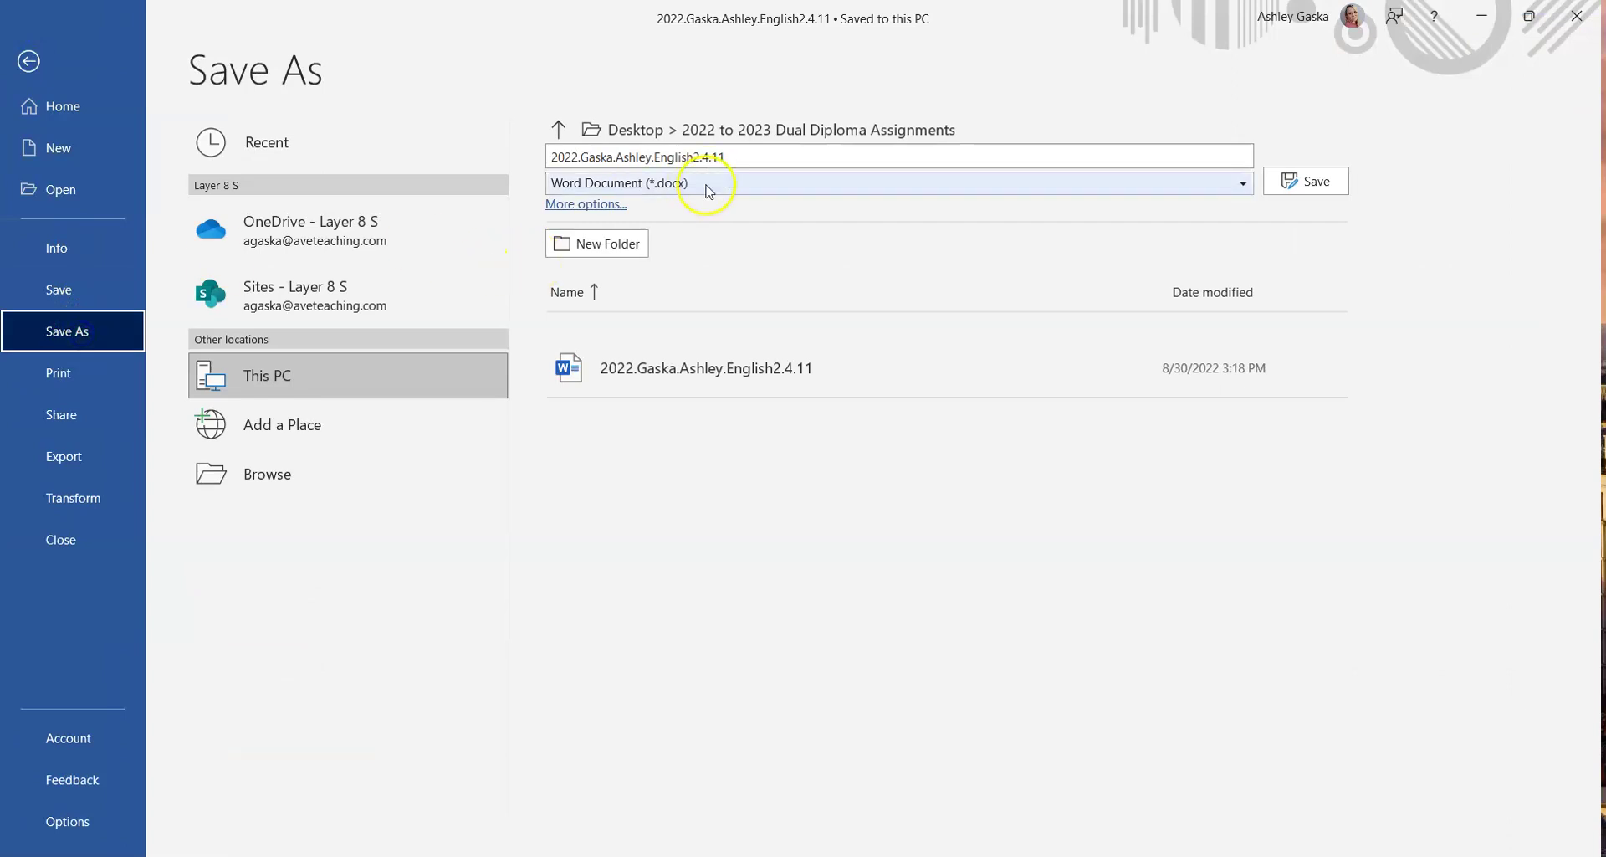
{"action": "left_click", "coordinate": [751, 156]}
{"action": "left_click", "coordinate": [751, 156]}
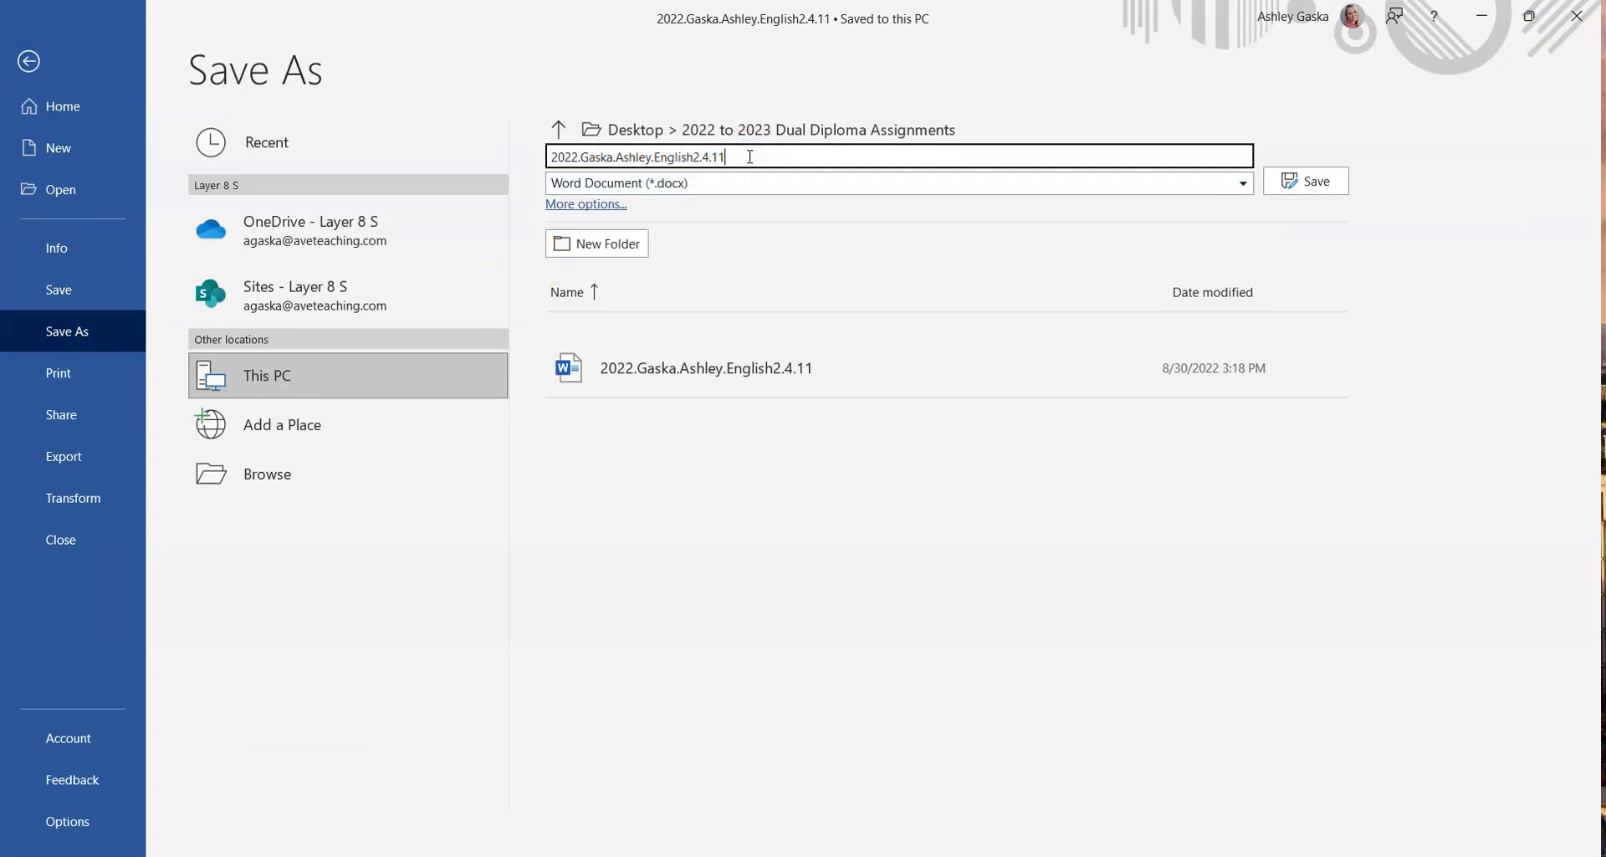
{"action": "type", "text": ".DRAFT"}
{"action": "left_click", "coordinate": [1307, 182]}
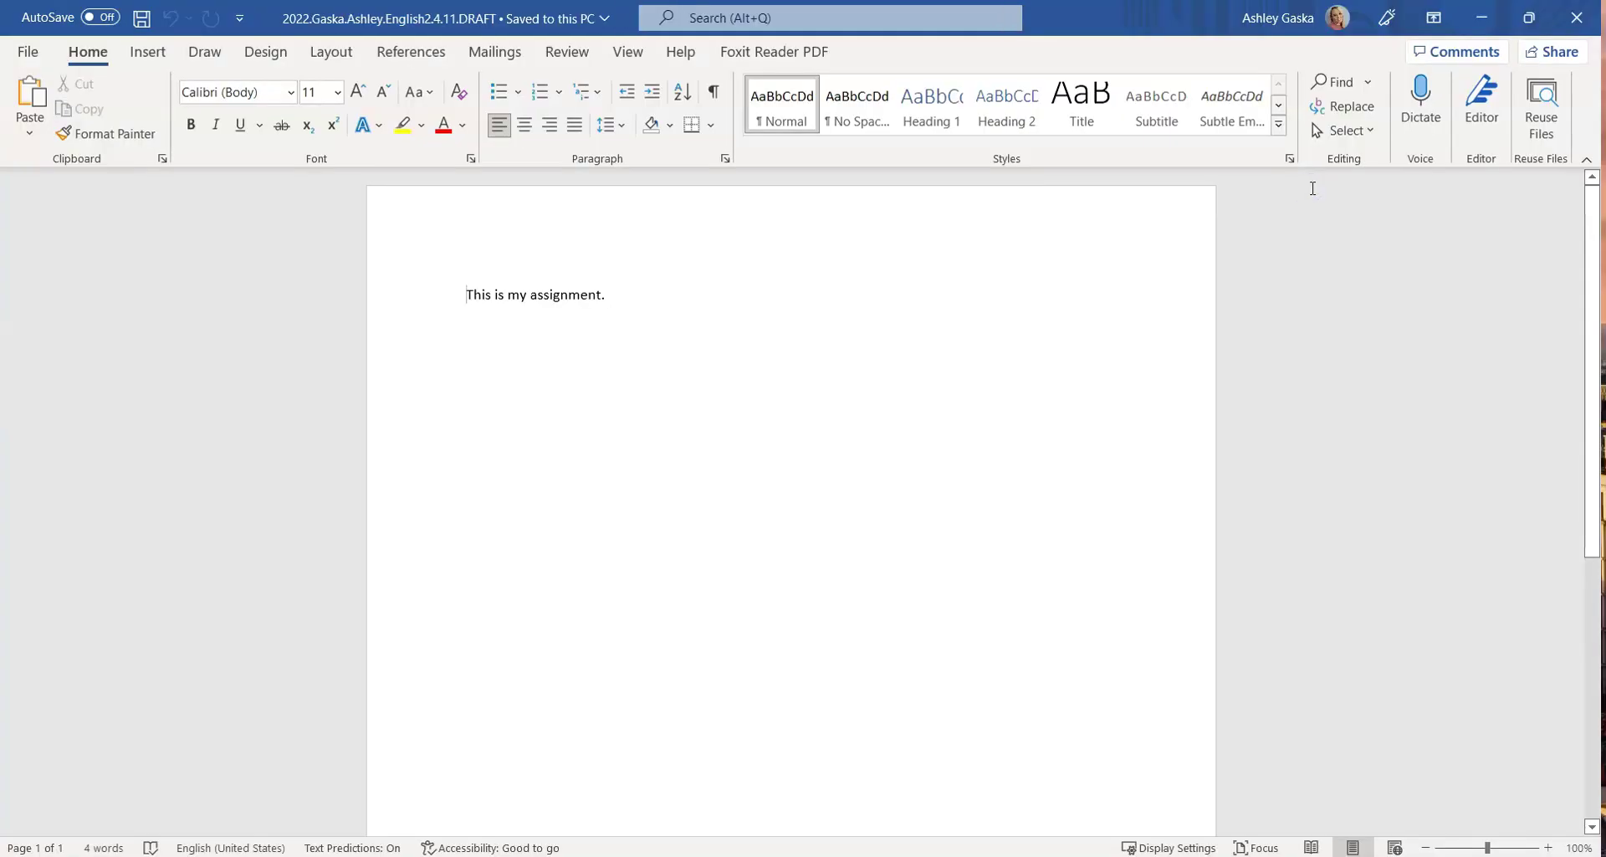
Close Word, check the English2.4.11 file and its DRAFT copy in the folder, then close Explorer
{"action": "left_click", "coordinate": [1576, 16]}
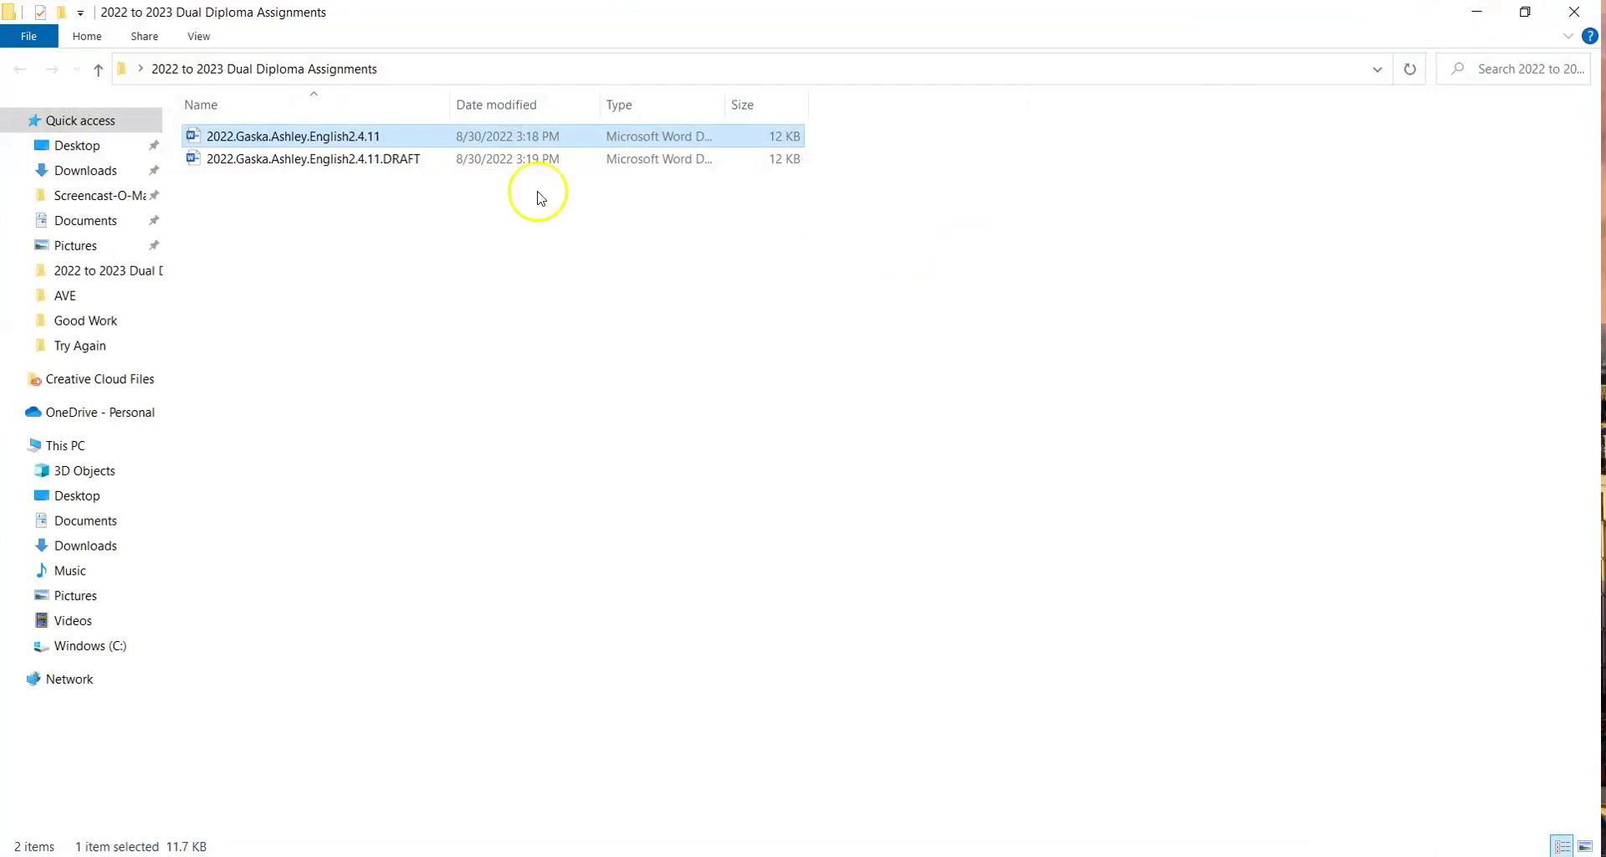
{"action": "left_click", "coordinate": [522, 198]}
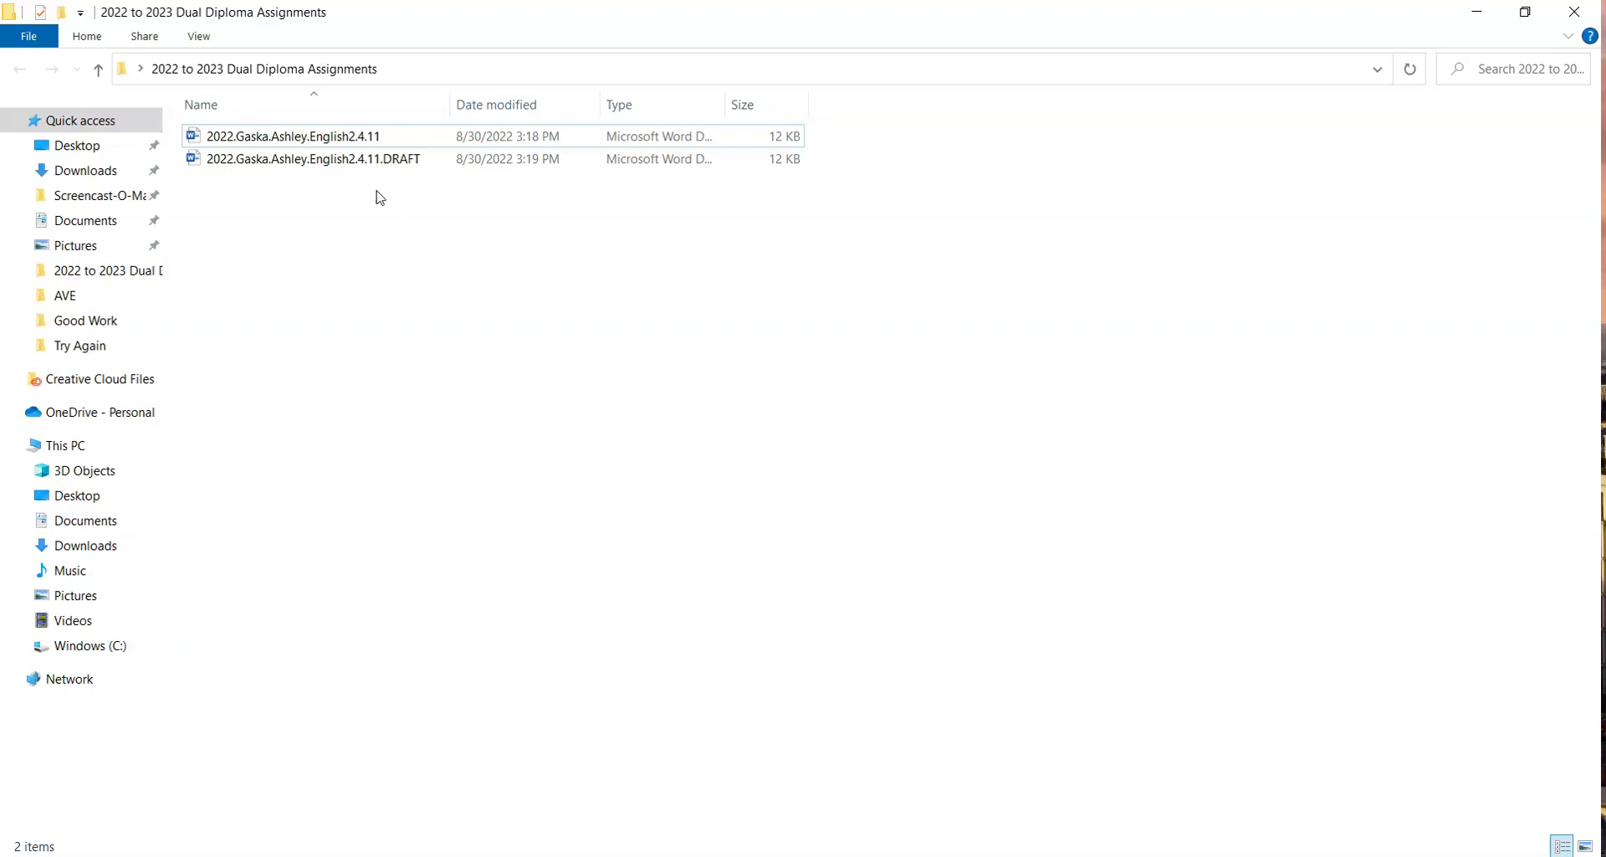
{"action": "left_click", "coordinate": [372, 169]}
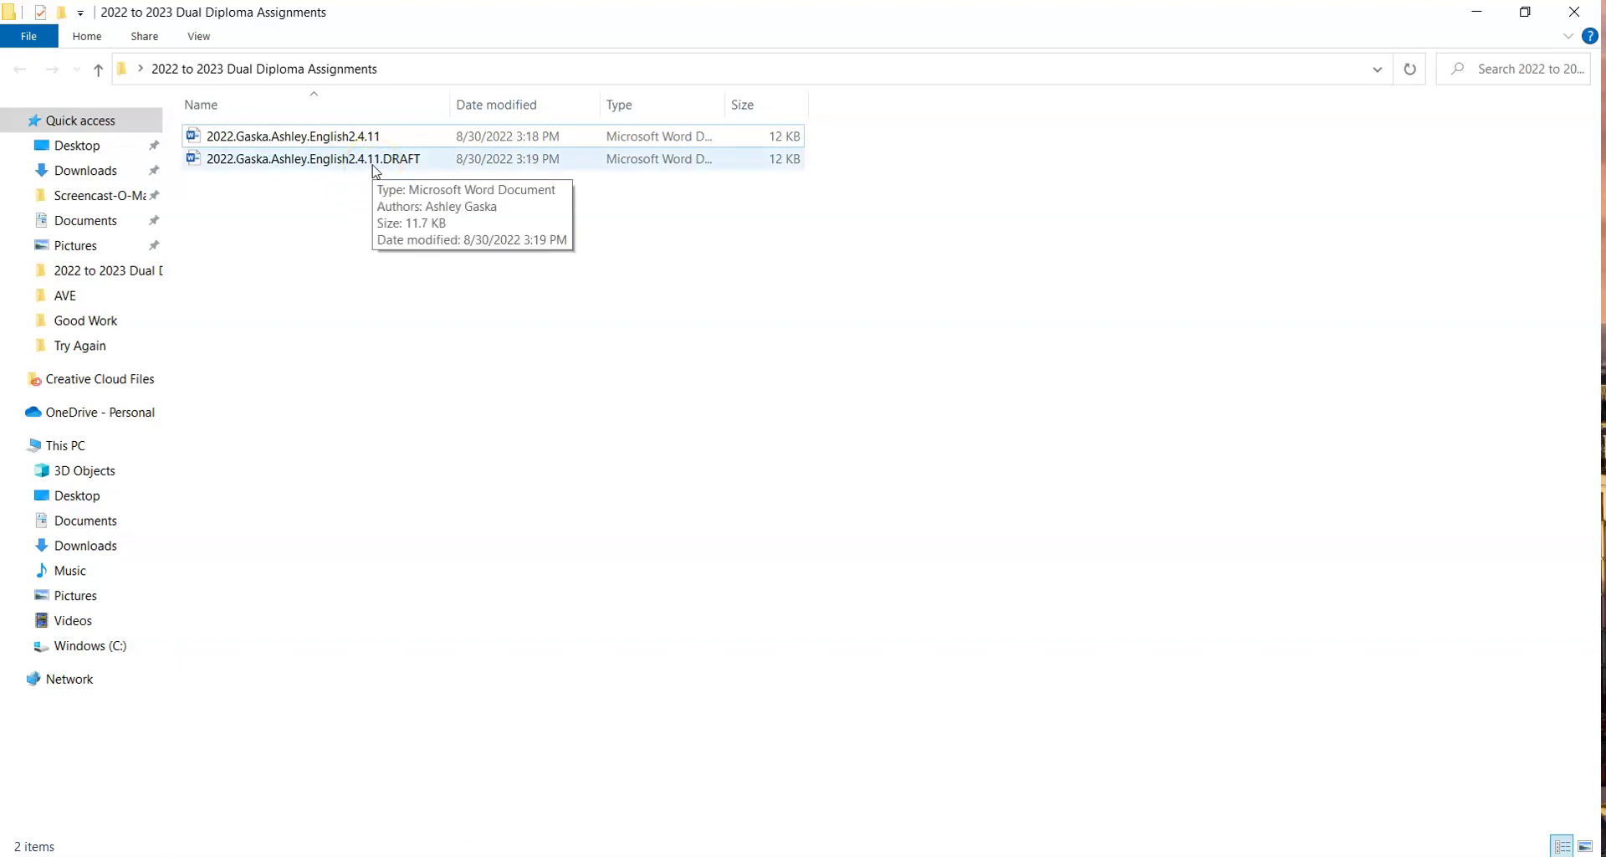
{"action": "left_click", "coordinate": [441, 168]}
{"action": "left_click", "coordinate": [358, 164]}
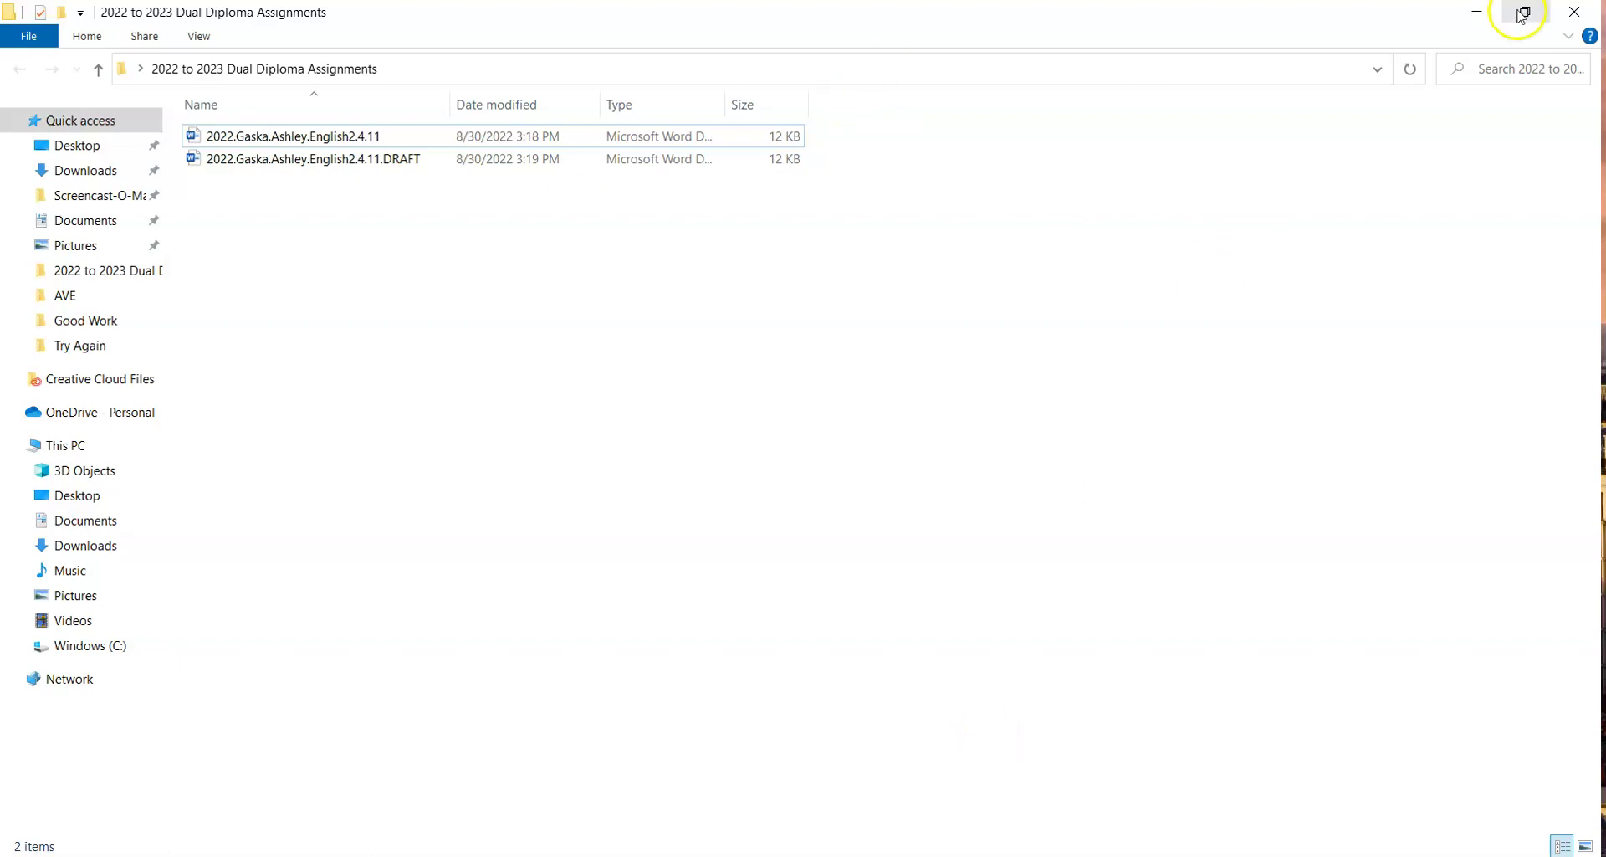
{"action": "left_click", "coordinate": [1574, 12]}
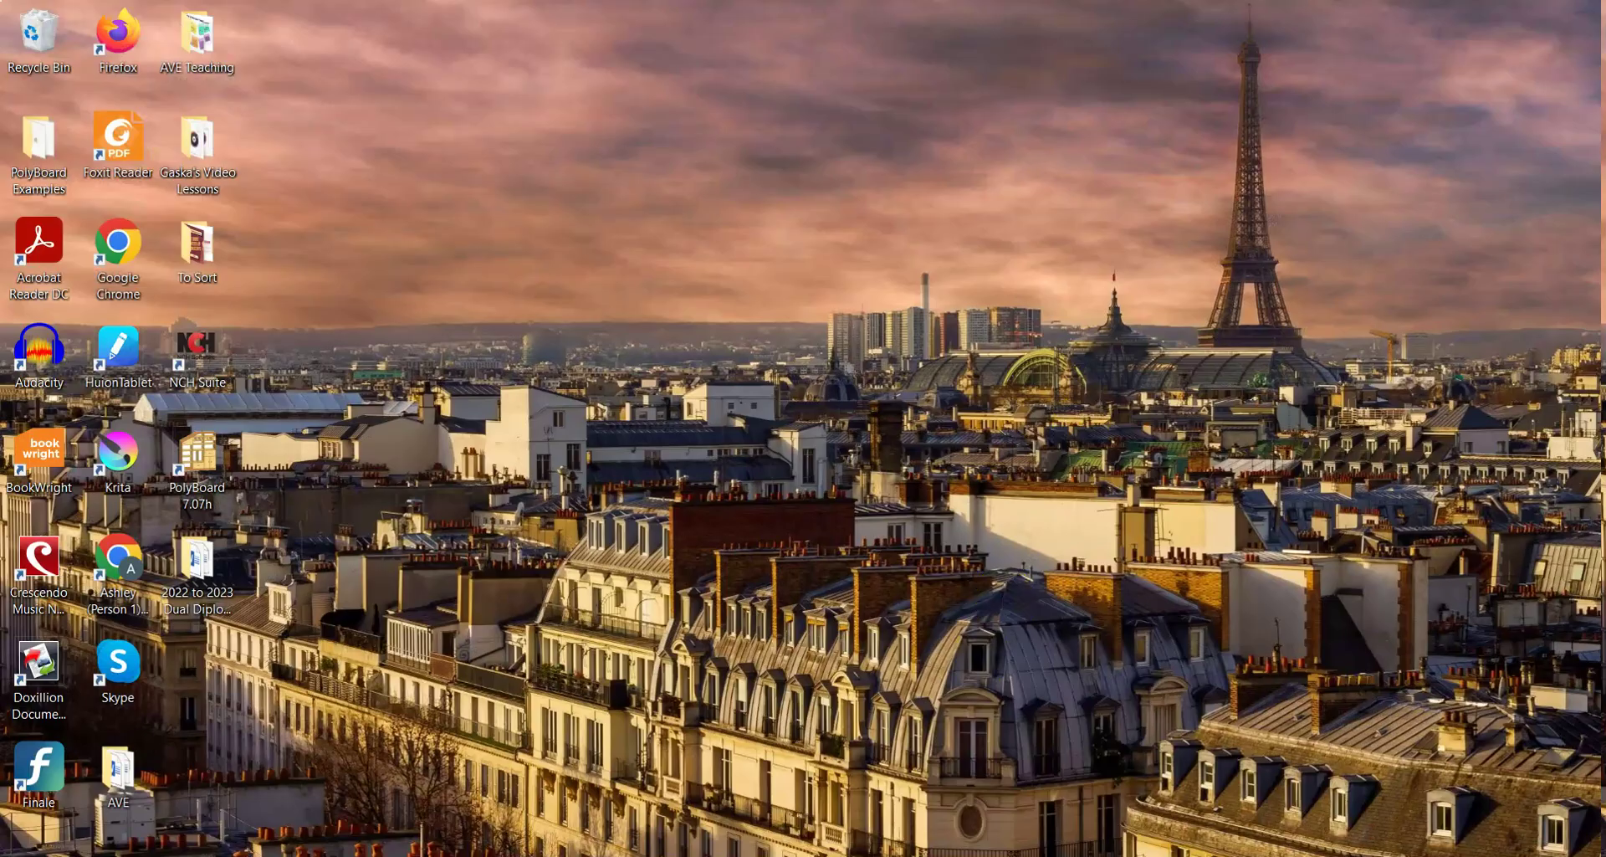